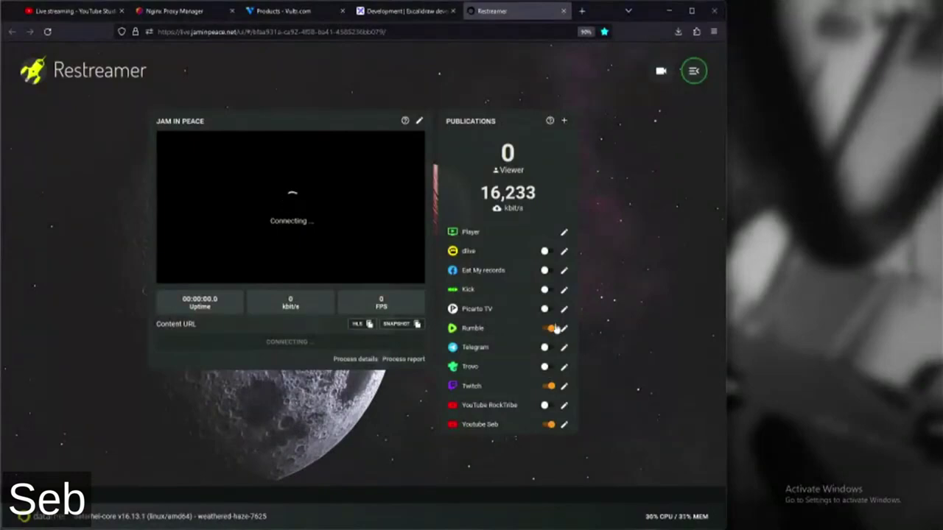
- Enable the Kick publication and pause the Jam in Peace stream preview
click(547, 291)
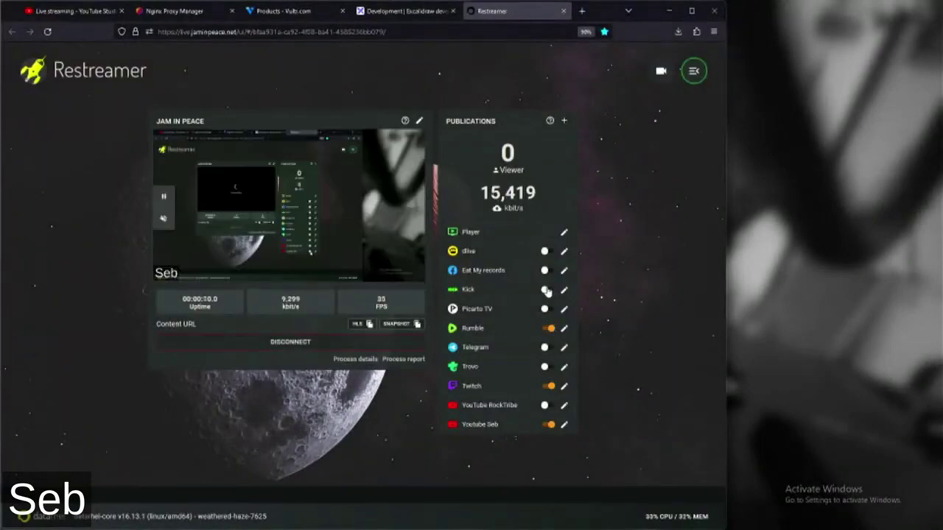
click(164, 198)
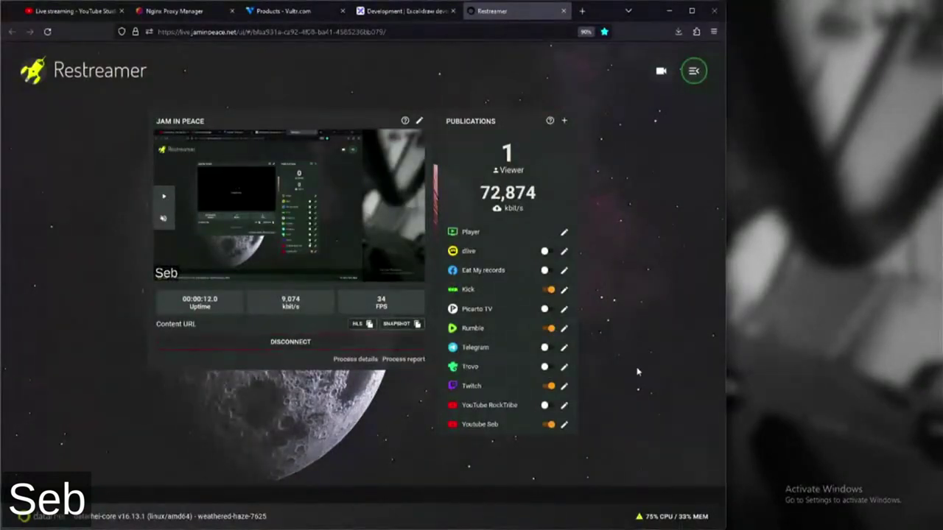
mouse_move(653, 520)
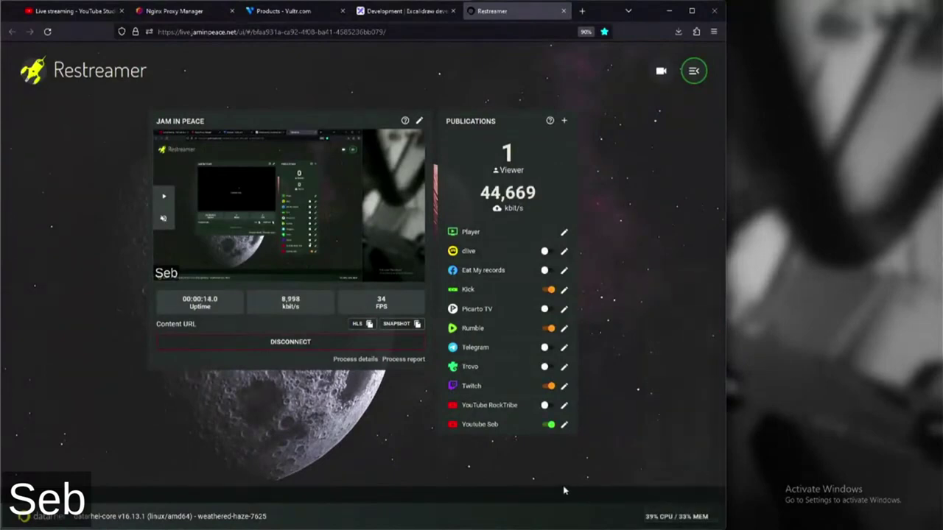
- Switch to the YouTube Studio live stream page and set its preview player's quality to 144p
click(72, 15)
click(199, 179)
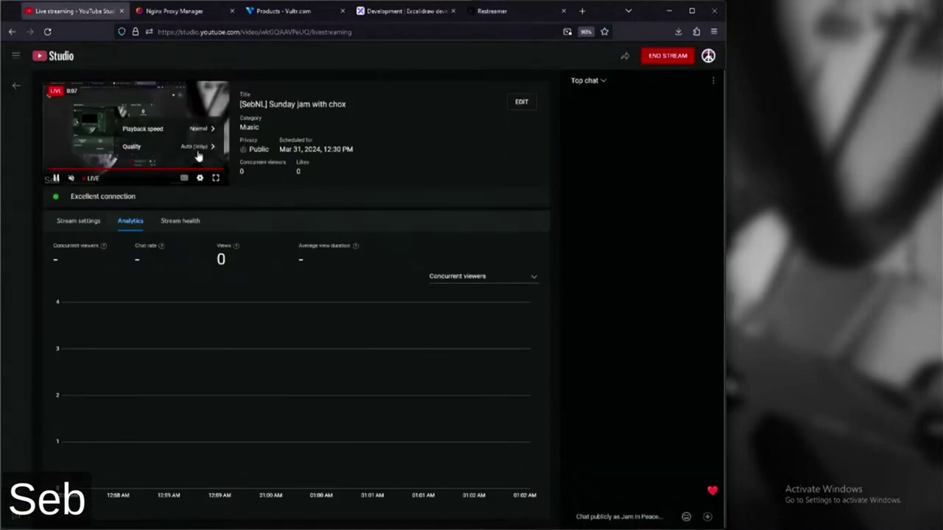
click(197, 153)
click(140, 135)
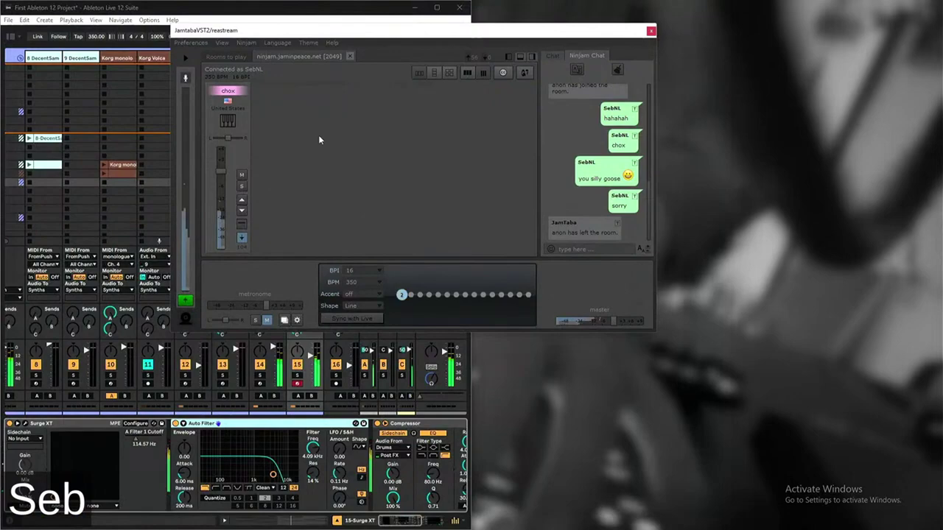
- Maximize Ableton Live behind the Jamtaba window and select the Keyz track's slot in scene 6
drag(307, 33, 419, 55)
click(437, 7)
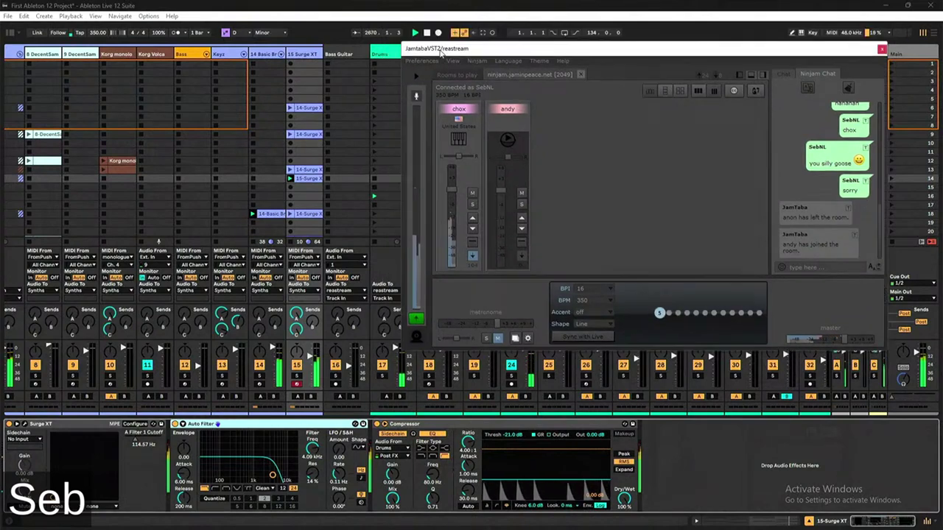
click(237, 110)
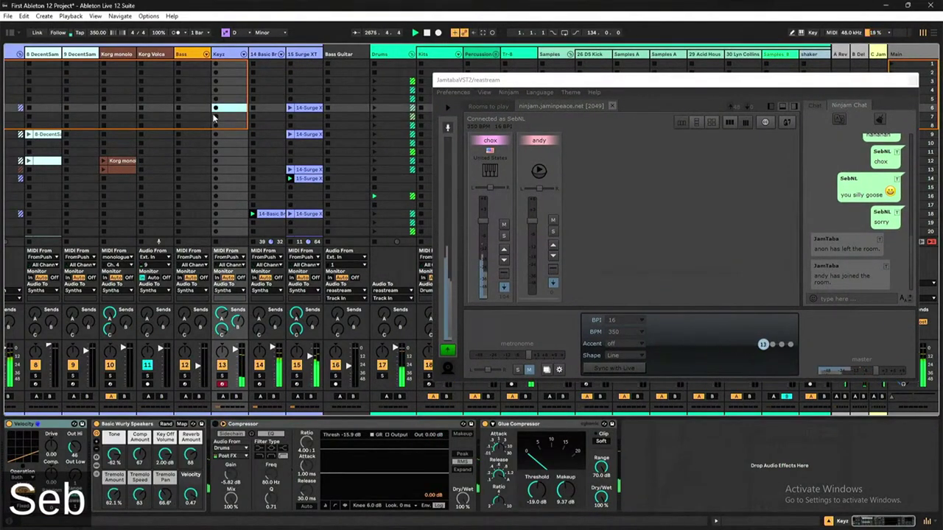
- Reposition the Jamtaba window over the session's drum and sample tracks, leaving the synth tracks uncovered
scroll(137, 146, left, 2)
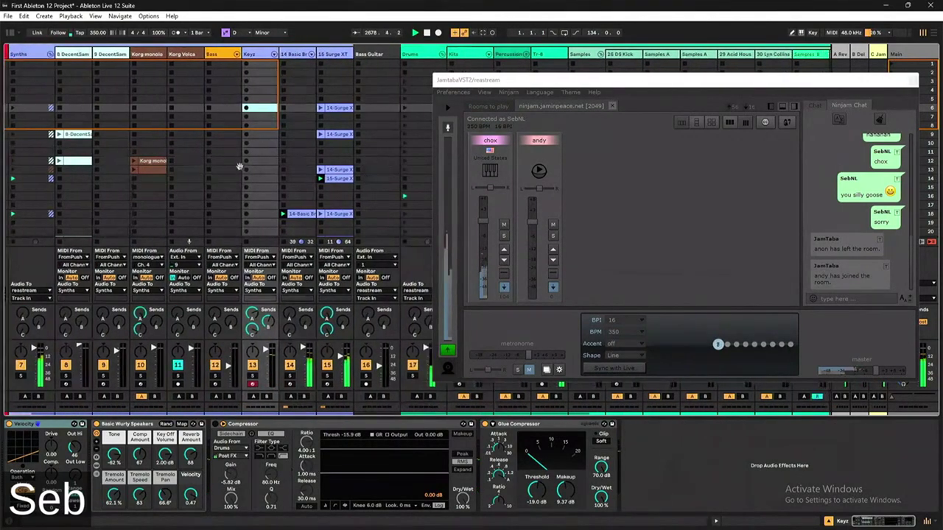
drag(533, 82, 188, 169)
scroll(663, 147, right, 3)
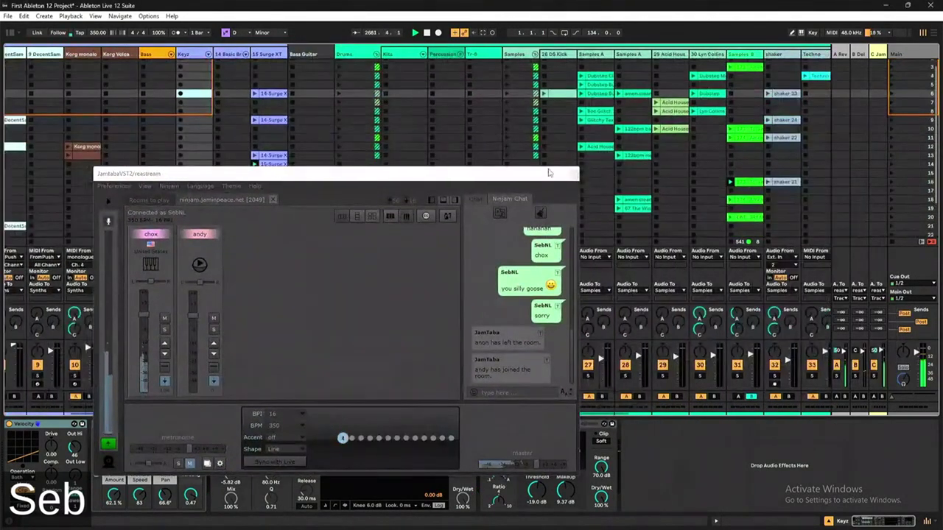
drag(126, 168, 125, 116)
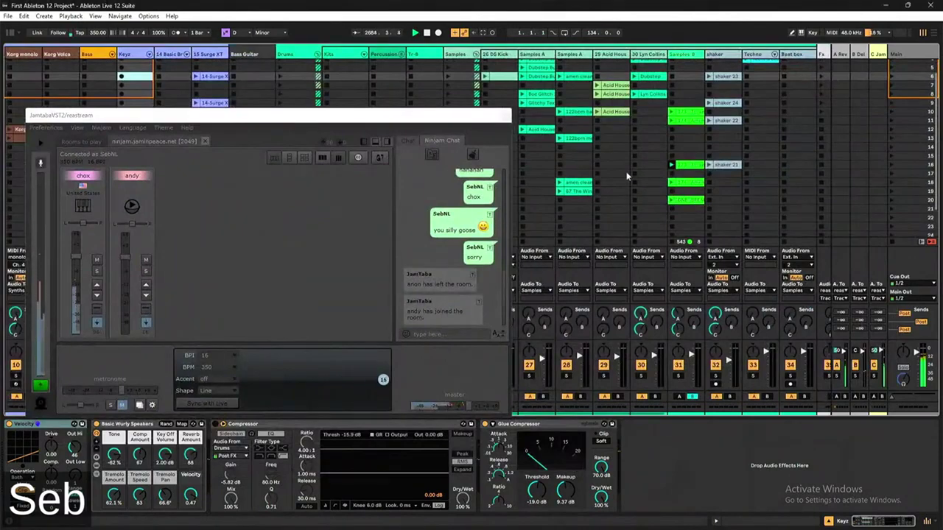
drag(280, 116, 555, 117)
scroll(58, 151, left, 2)
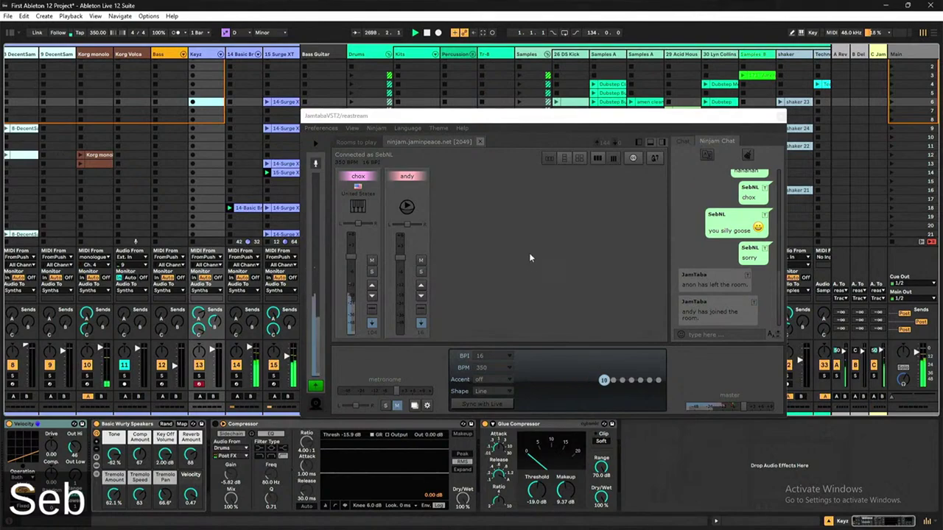
- Select the 14-Basic Brass Pad track's slot in scene 5 and adjust the instrument's Filter Cutoff
click(250, 93)
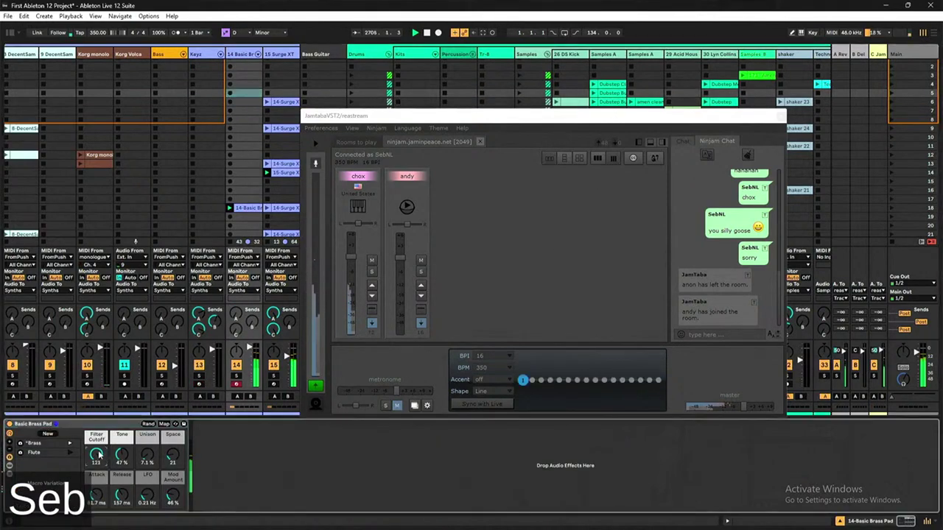
drag(95, 456, 121, 442)
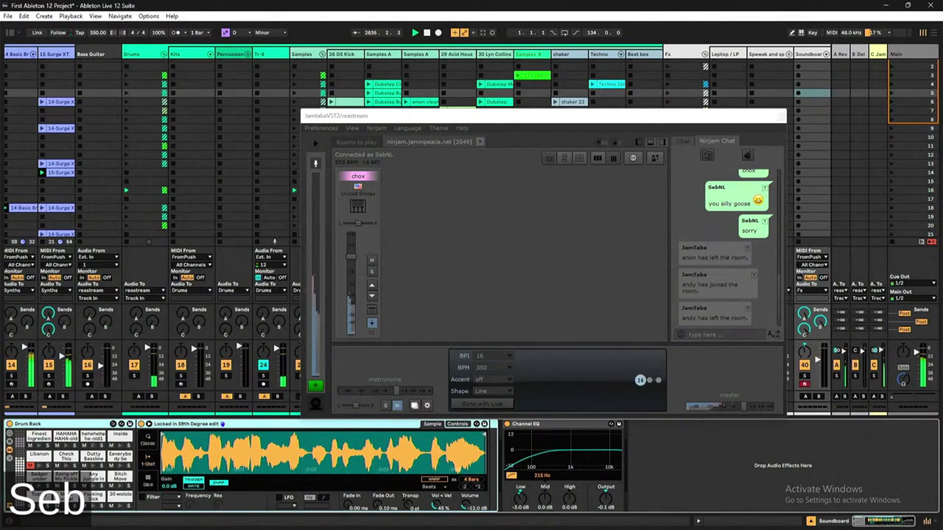
- Return to YouTube Studio in the browser and open the live preview's quality options
click(124, 519)
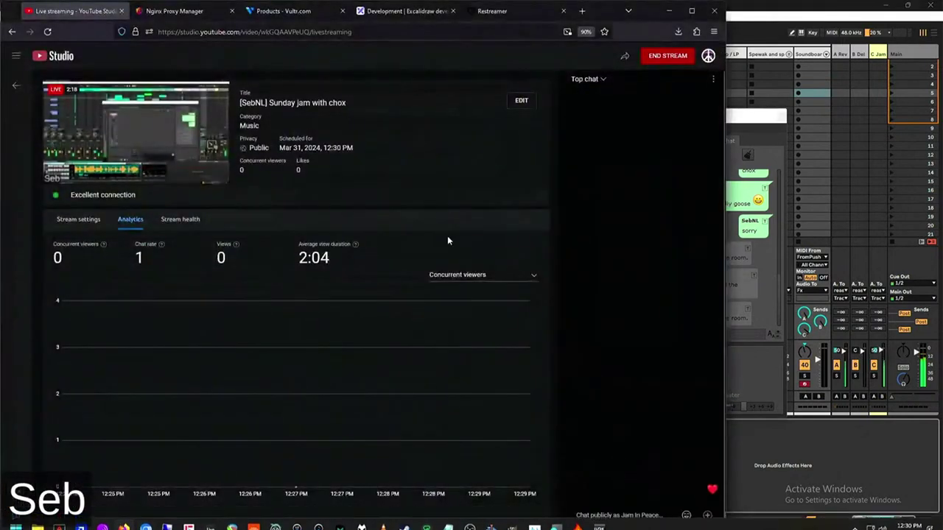
click(200, 176)
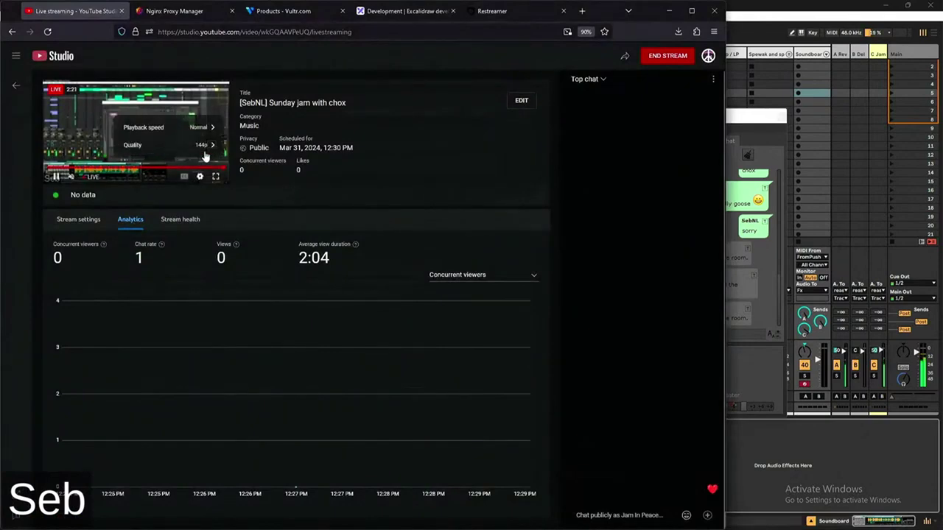
click(206, 146)
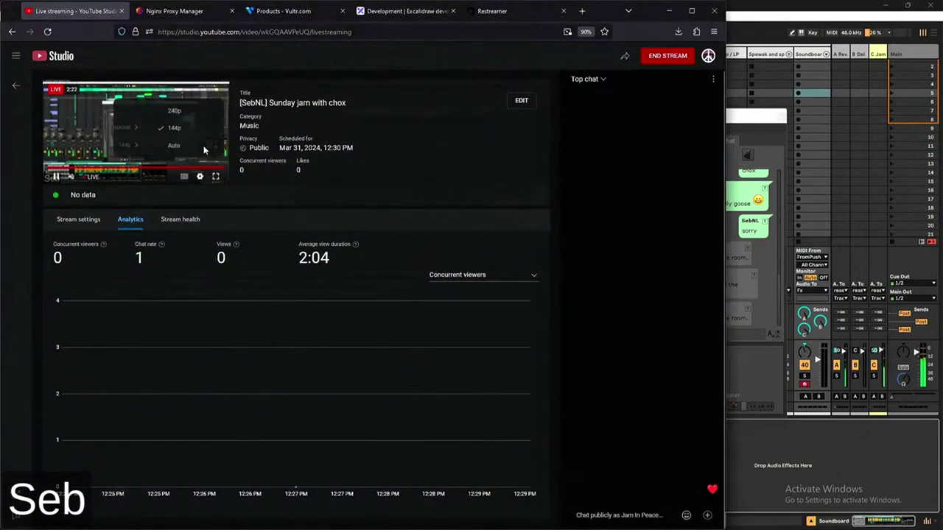
- Close the Nginx Proxy Manager, Vultr and Excalidraw browser tabs
click(232, 11)
click(231, 11)
click(231, 11)
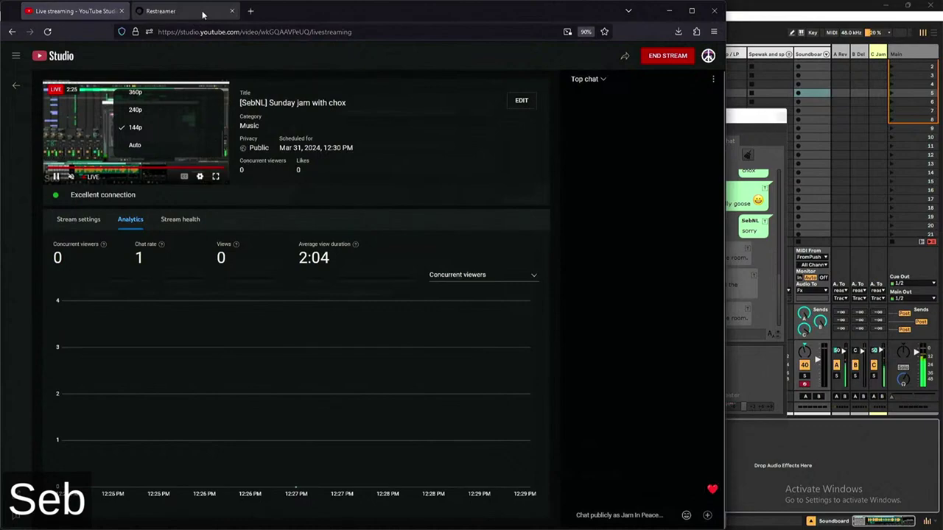
- Open the Twitch Stream Manager and the Rumble live page in new tabs from the Jam in Peace Stream bookmarks
click(201, 11)
click(250, 11)
click(198, 47)
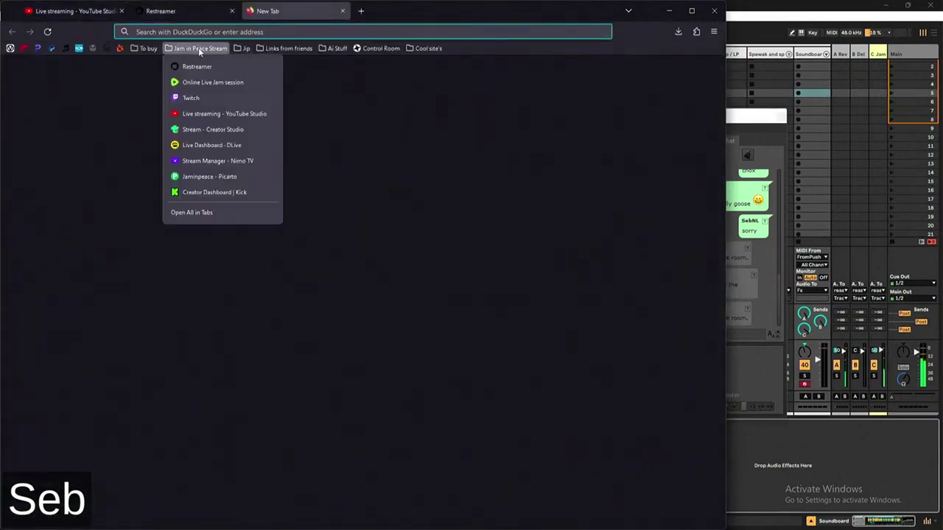
click(210, 110)
click(361, 11)
click(195, 47)
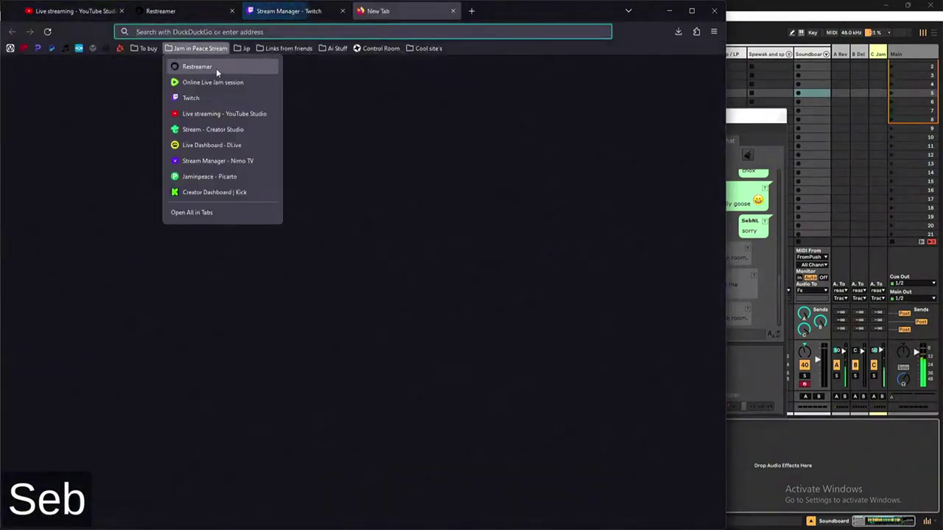
click(300, 44)
- Examine the Twitch stream's bitrate and its stream health status
click(295, 11)
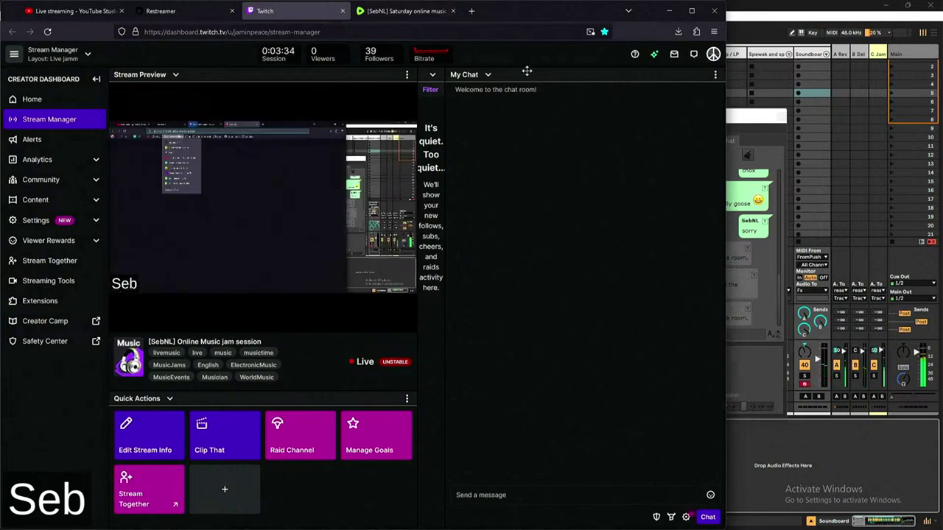
mouse_move(436, 57)
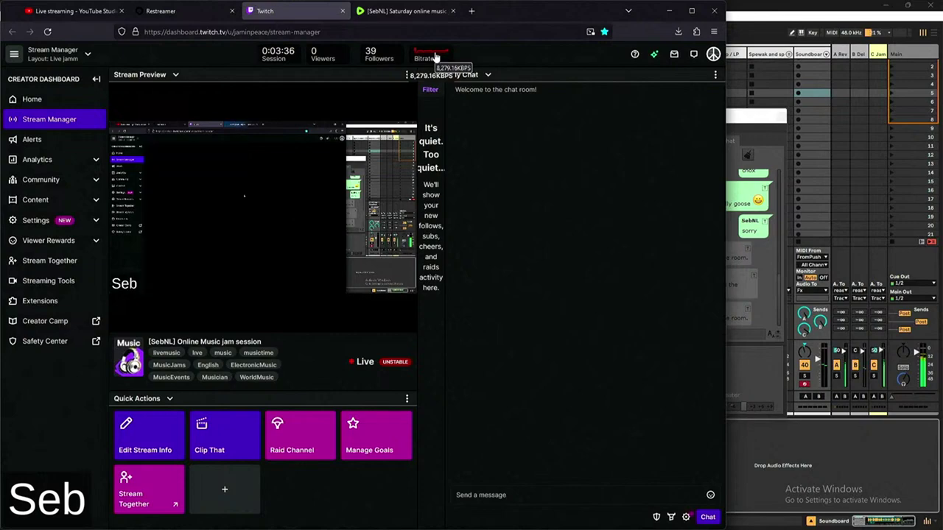
mouse_move(402, 371)
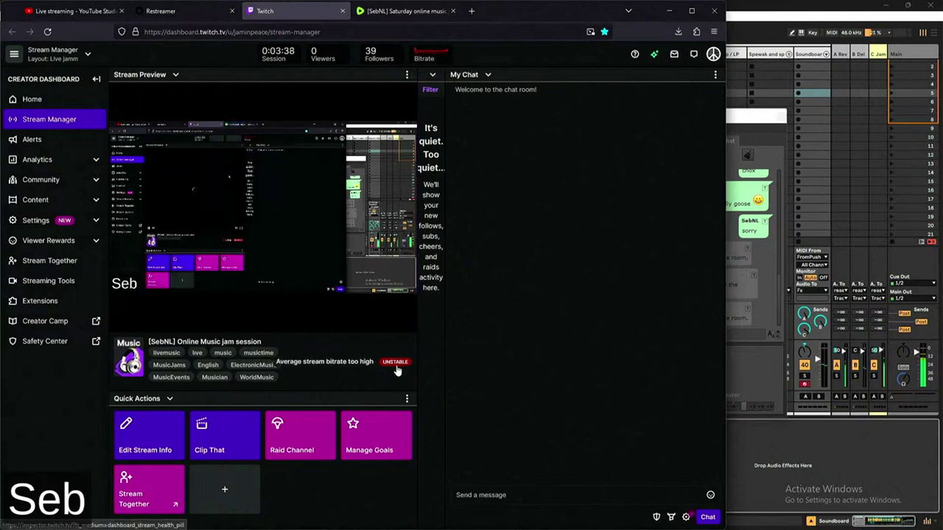
- Close the Twitch and Rumble tabs and the browser window to return to Ableton Live
click(342, 11)
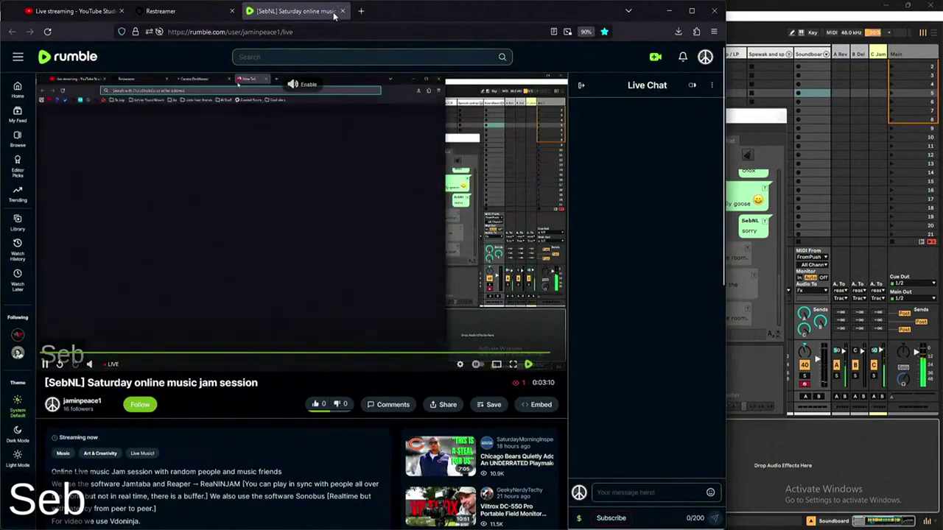
click(341, 11)
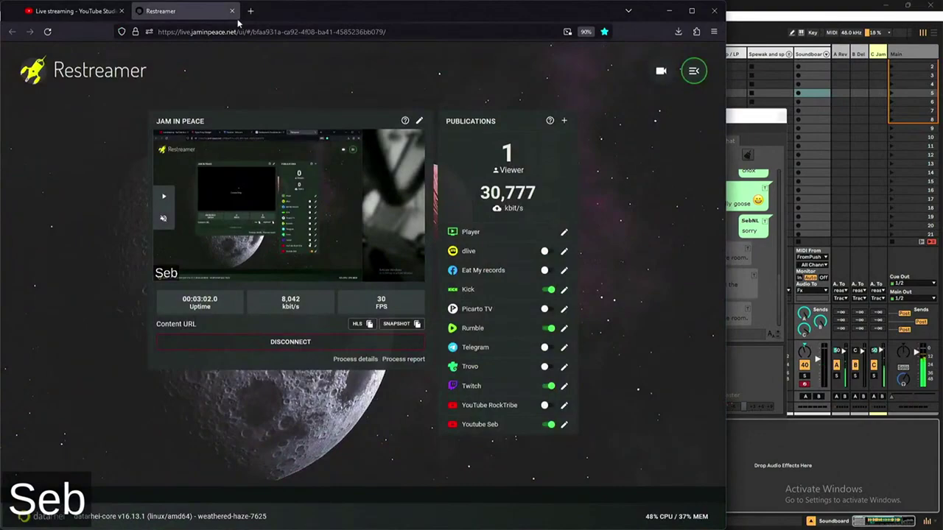
click(714, 10)
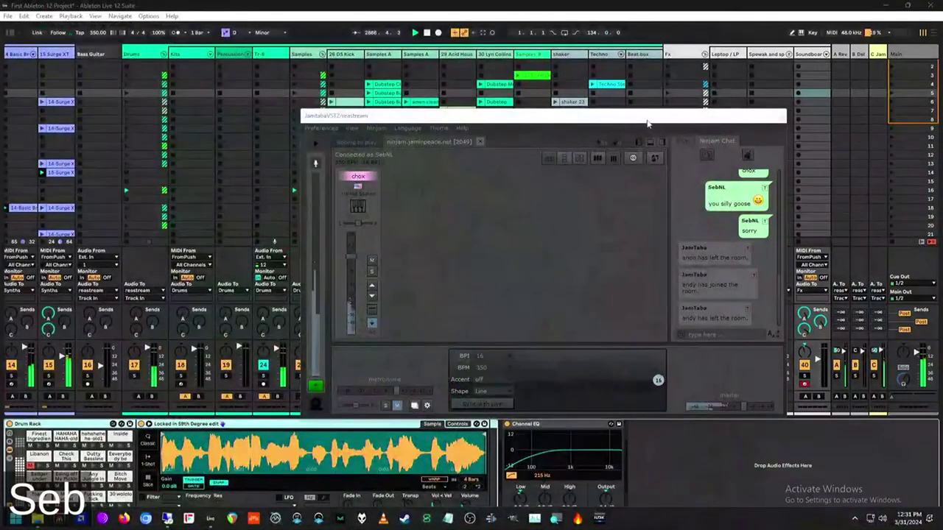
- Move the Jamtaba window lower over the session so the upper clip slots are uncovered
drag(647, 124, 701, 139)
scroll(137, 58, left, 4)
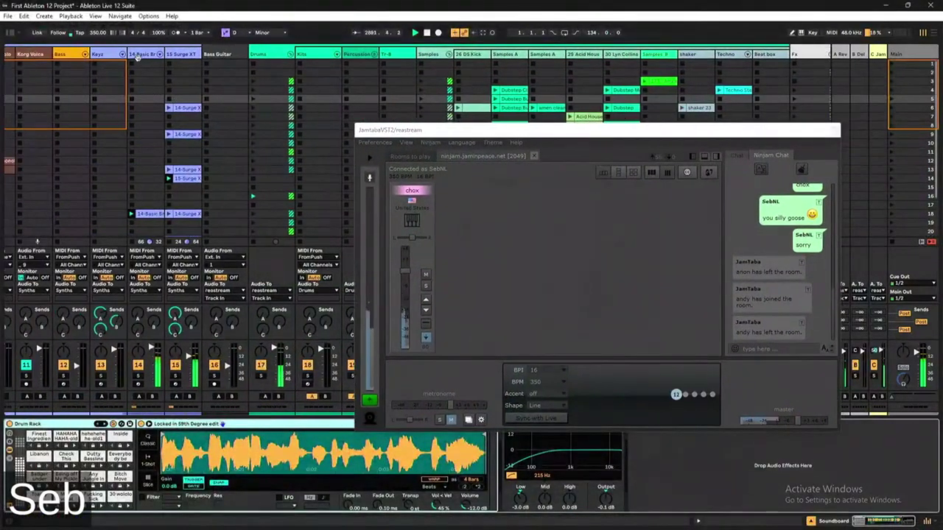
scroll(137, 57, left, 2)
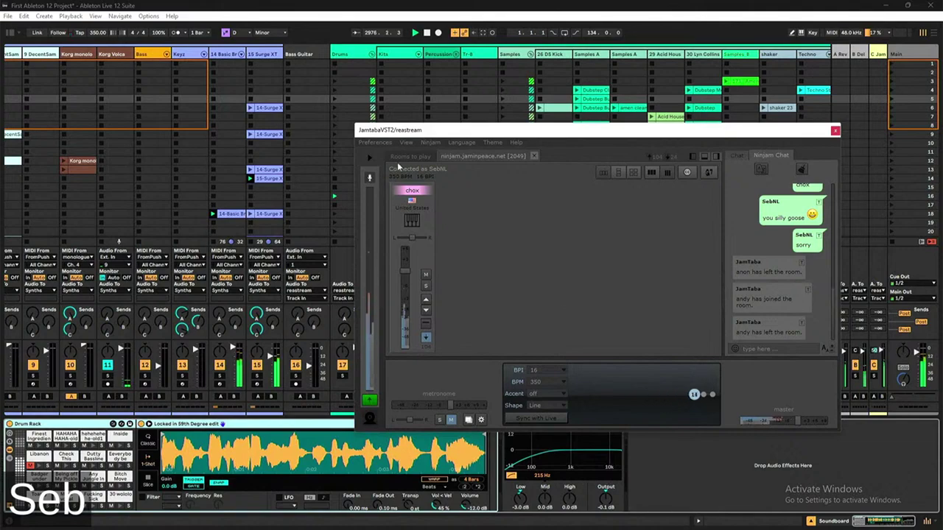
drag(810, 130, 603, 153)
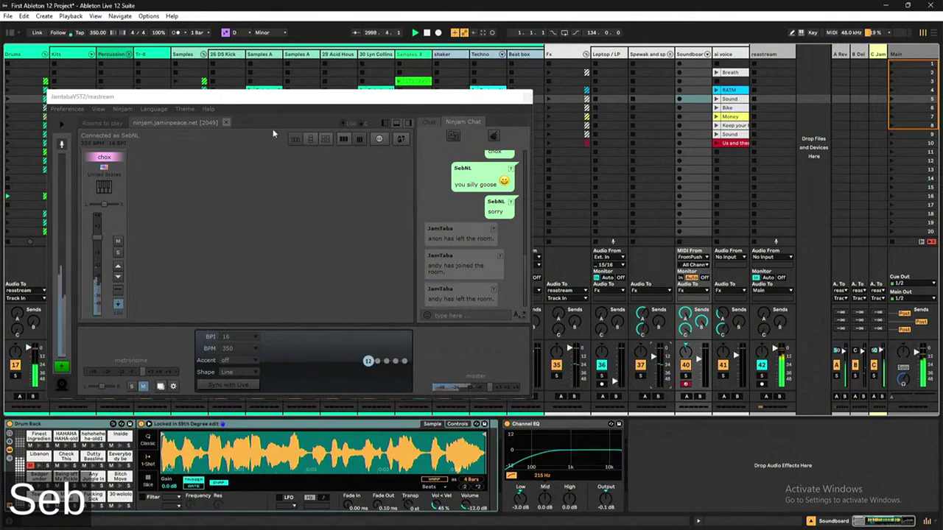
drag(240, 101, 495, 175)
- Select the 15-Surge XT track's slot in scene 5 and open the Surge XT editor, placed clear of the synth tracks
scroll(108, 99, left, 5)
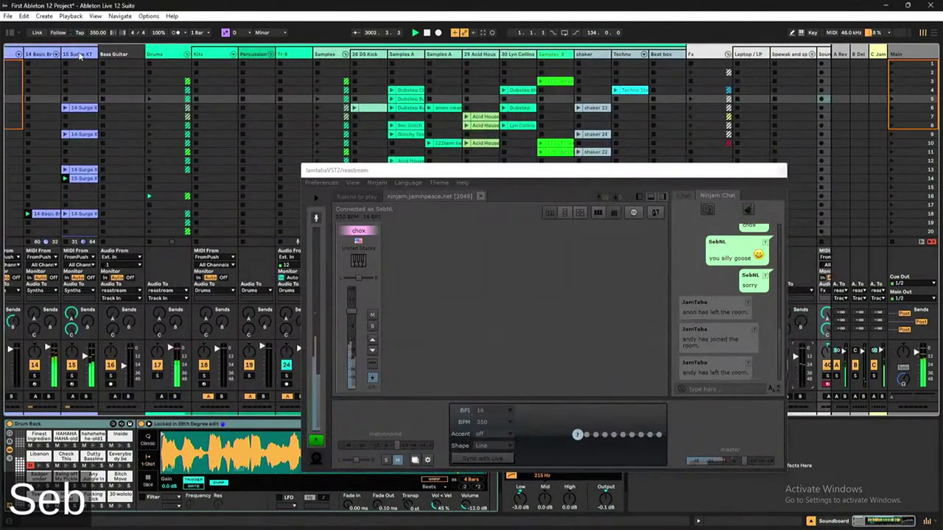
click(81, 99)
click(25, 426)
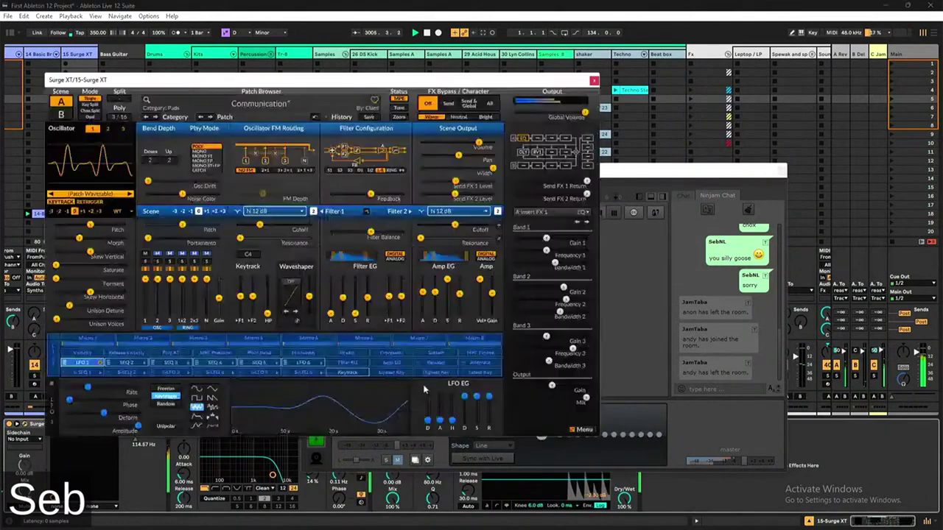
drag(381, 77, 654, 92)
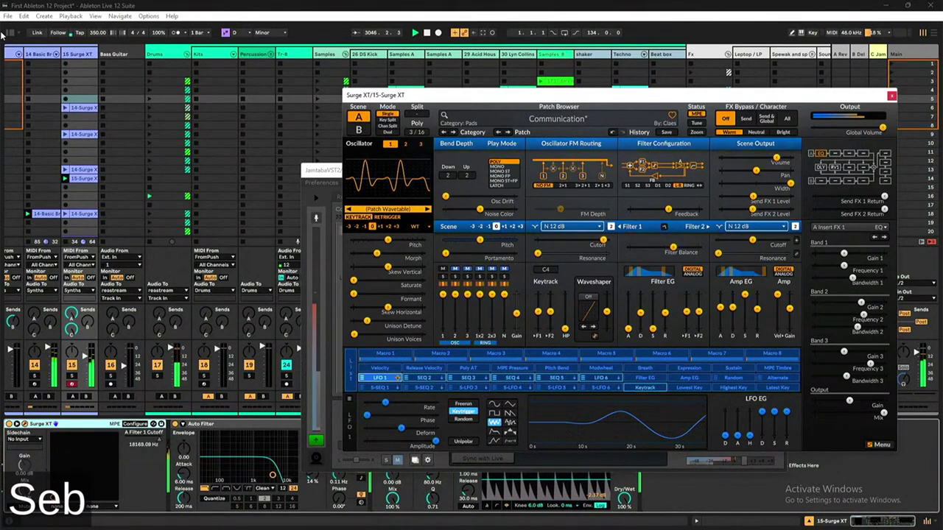
drag(410, 99, 408, 124)
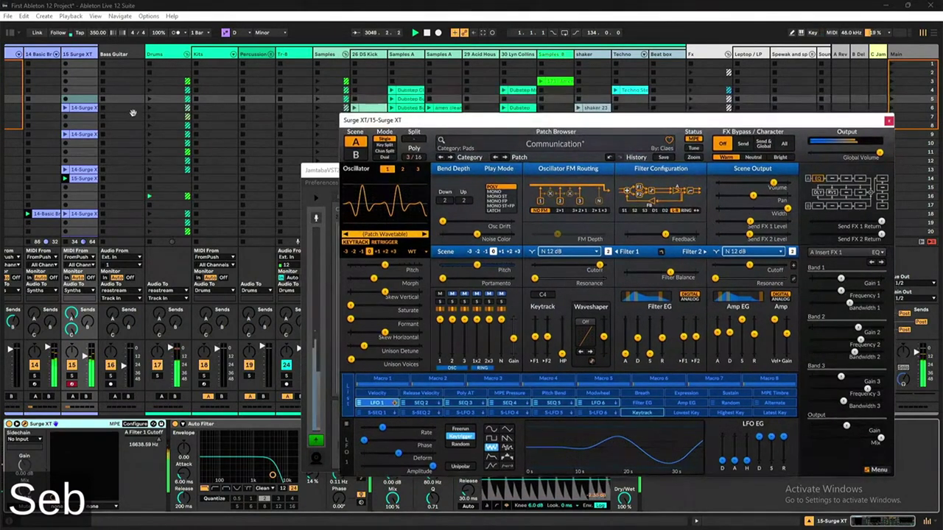
- Create a drum clip in the Kits track's scene 2 slot
scroll(321, 75, left, 5)
click(333, 75)
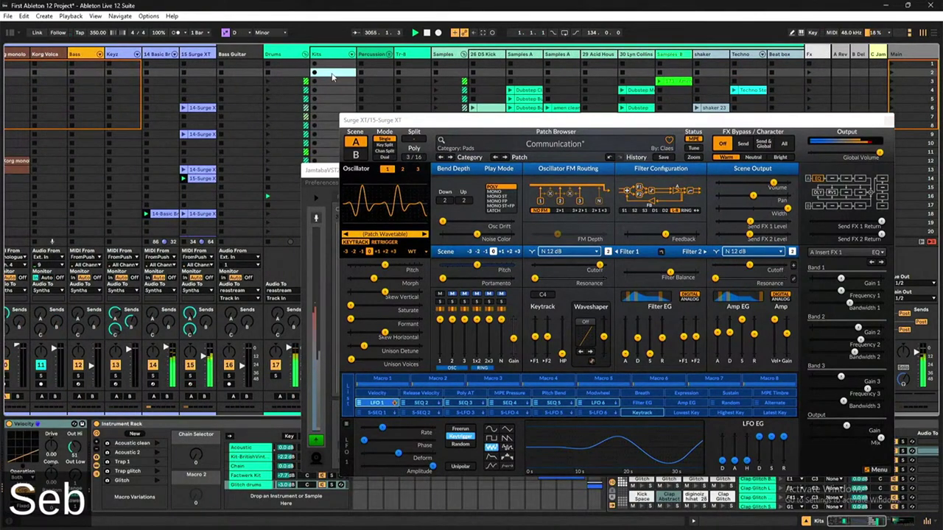
double_click(332, 73)
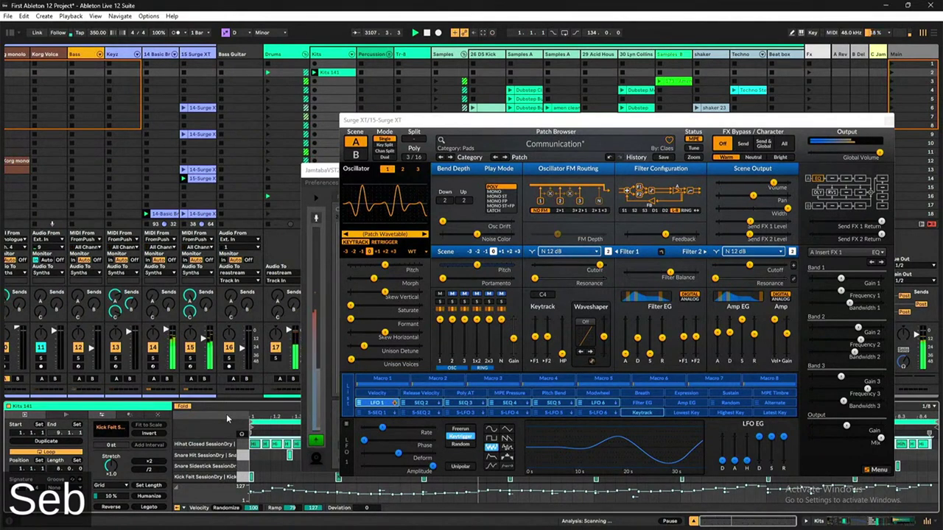
scroll(182, 297, left, 5)
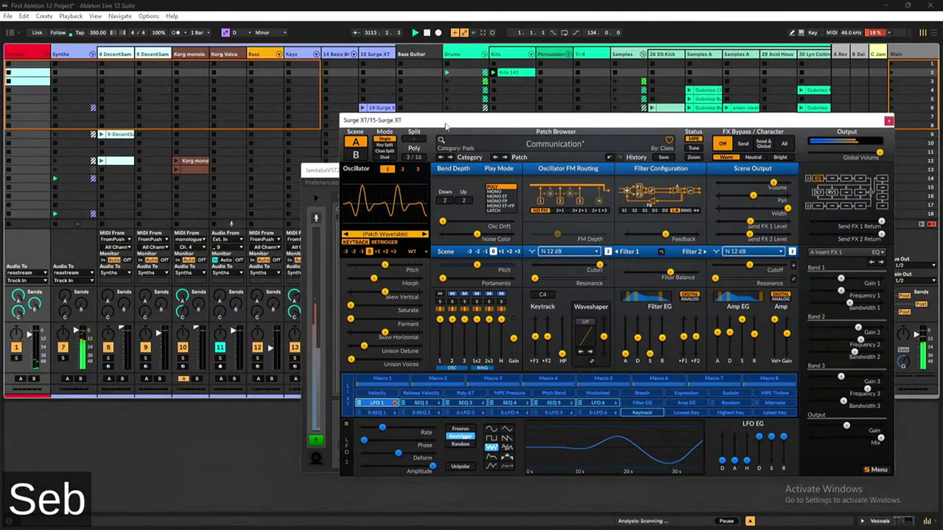
- Open the Kits 141 clip's notes, moving the Jamtaba window off the note editor and closing the Surge XT editor
drag(325, 171, 146, 164)
click(519, 73)
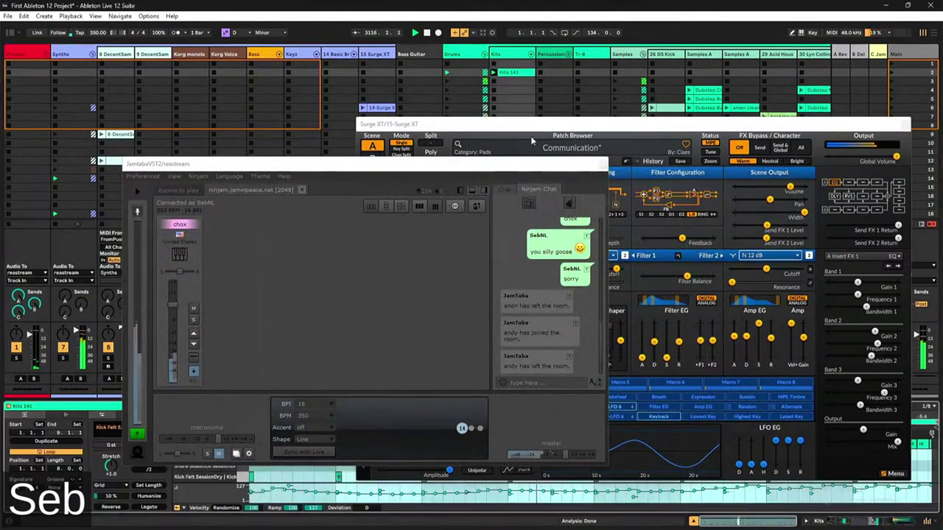
drag(515, 164, 421, 84)
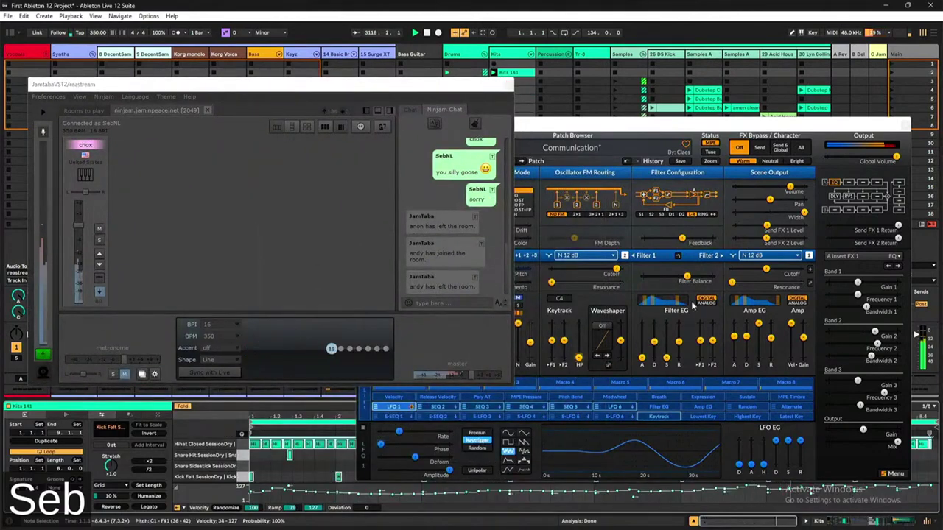
click(905, 123)
- Add a Snare Sidestick note at 7.1.3 in the Kits 141 clip
click(603, 471)
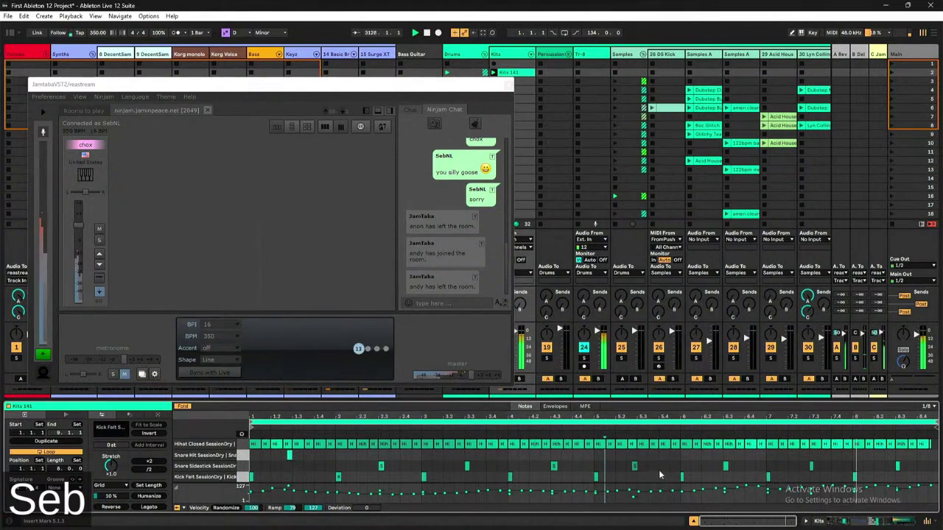
key(ctrl+a)
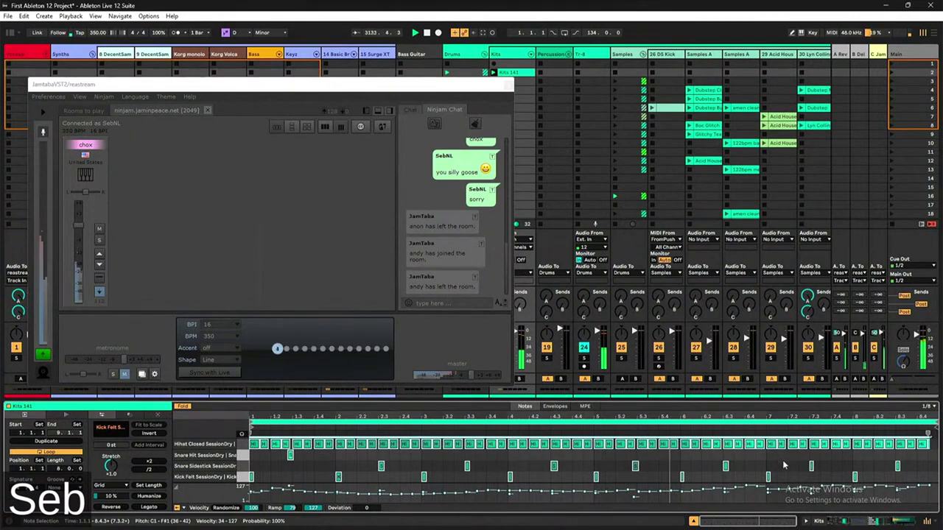
click(770, 464)
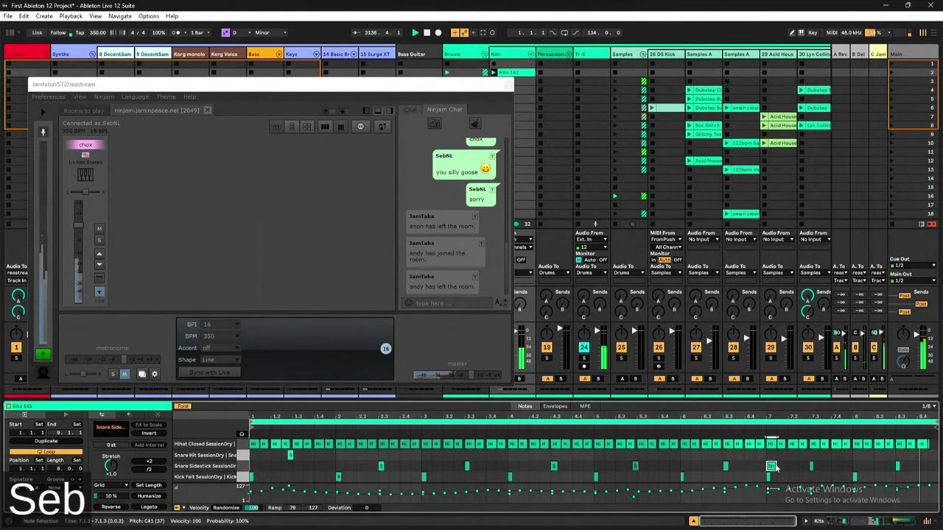
click(317, 461)
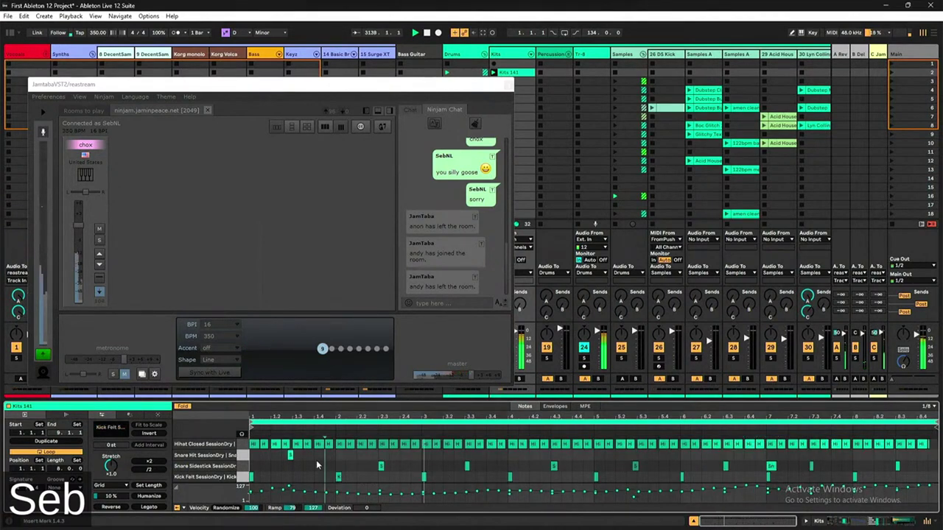
- Add a Snare Hit note at 4.4.3 in the Kits 141 clip and lower its velocity
double_click(588, 455)
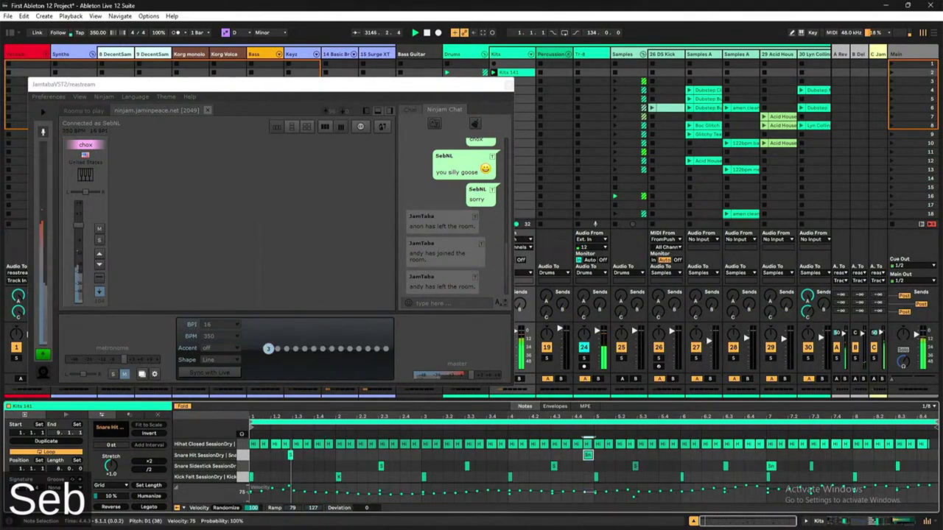
drag(586, 492, 586, 499)
mouse_move(588, 455)
mouse_down()
mouse_move(590, 466)
mouse_move(594, 455)
mouse_up()
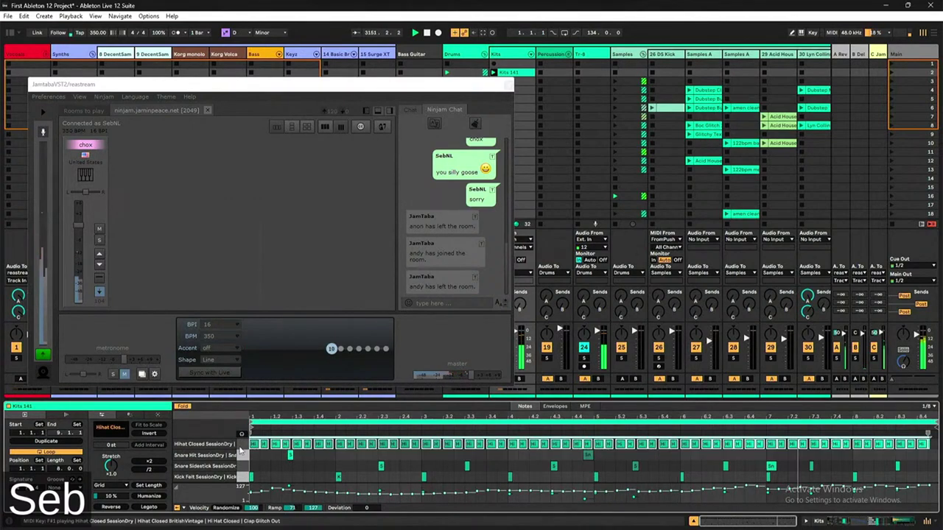
- Clear all closed hi-hat notes from the Kits 141 clip, including the newly recorded ones
key(Delete)
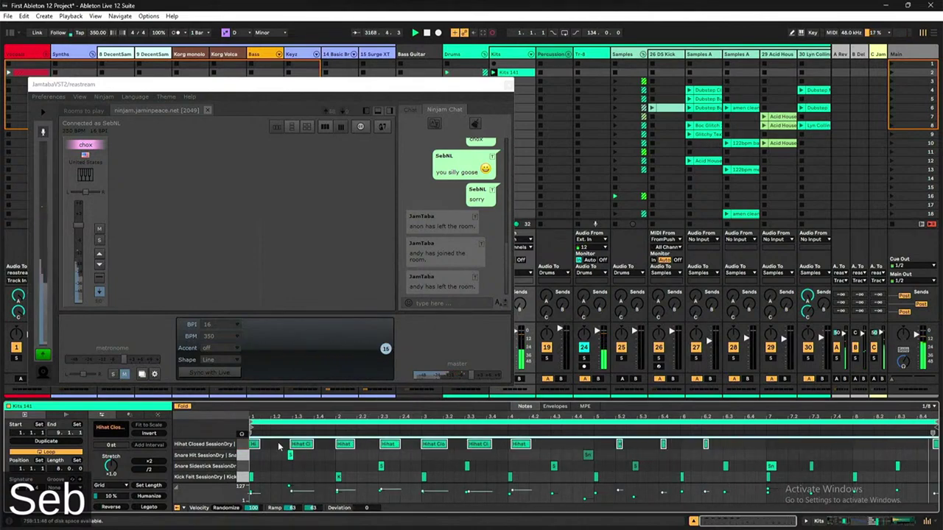
click(243, 444)
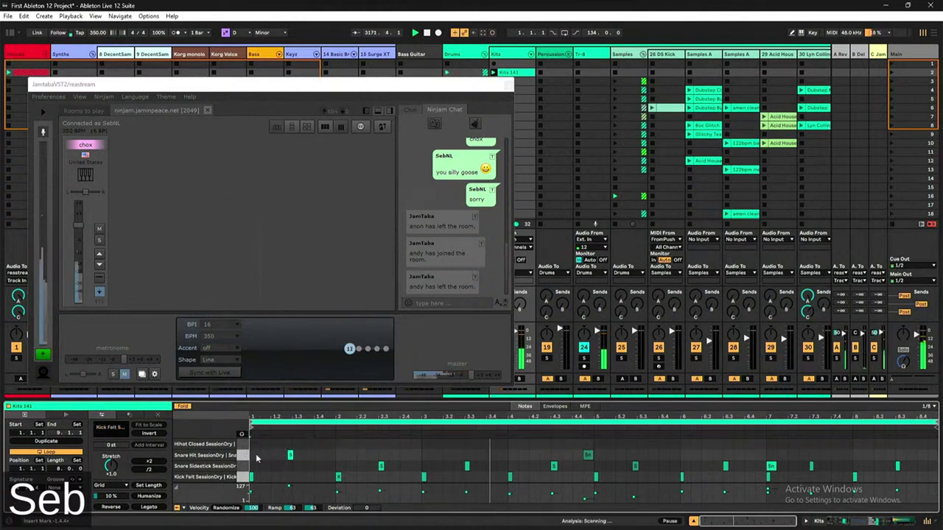
key(Delete)
- Move the Snare Hit note in bar 1 down to the Snare Sidestick row
click(244, 456)
click(301, 461)
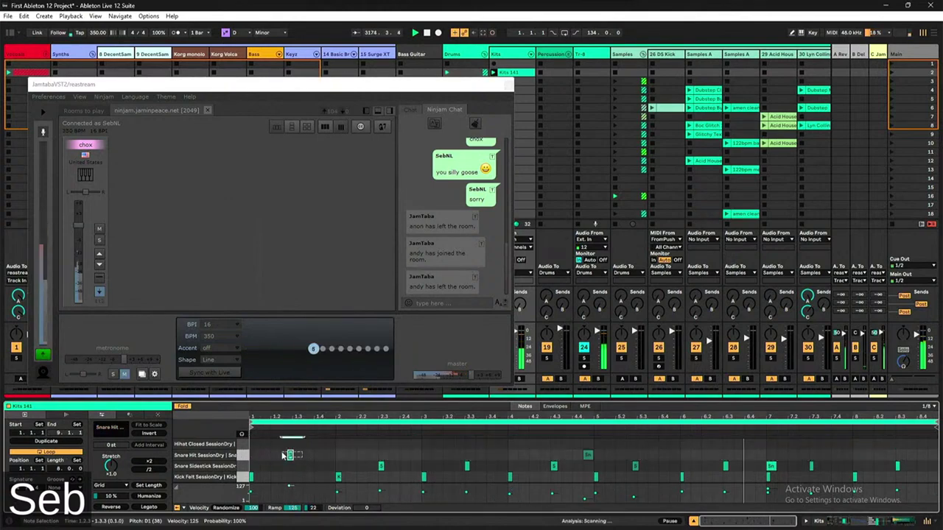
drag(291, 455, 294, 466)
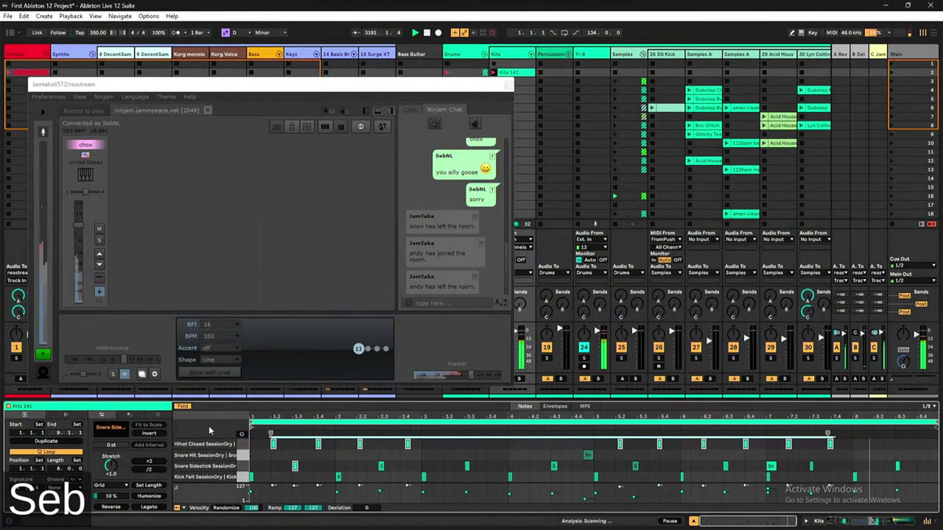
- Replace the closed hi-hat notes in bars 1 to 4 with a copy of those in bars 5 to 8
drag(457, 440, 252, 440)
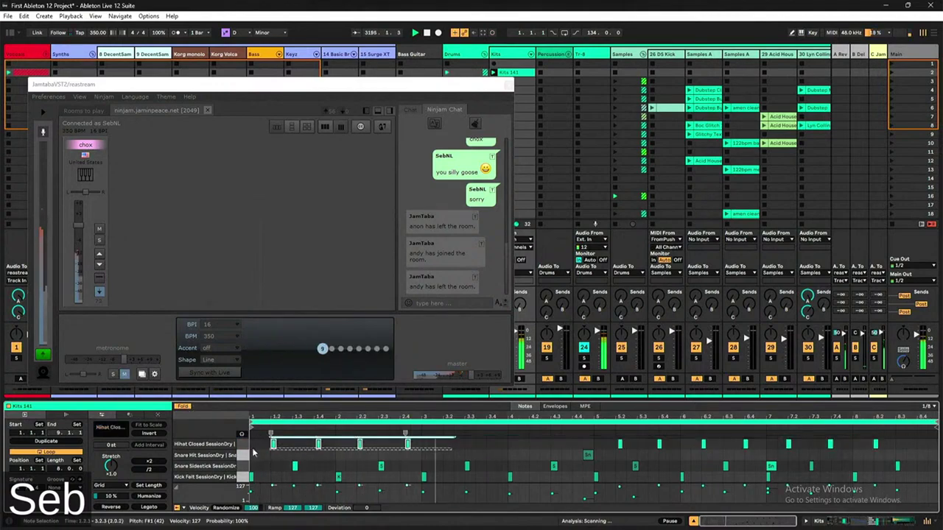
key(Delete)
drag(595, 441, 936, 438)
key(ctrl+c)
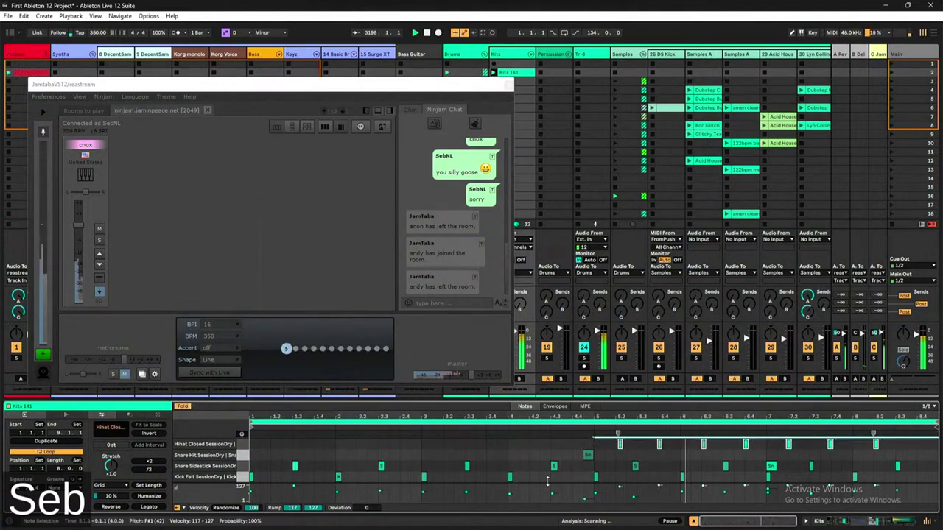
click(251, 443)
key(ctrl+v)
click(286, 453)
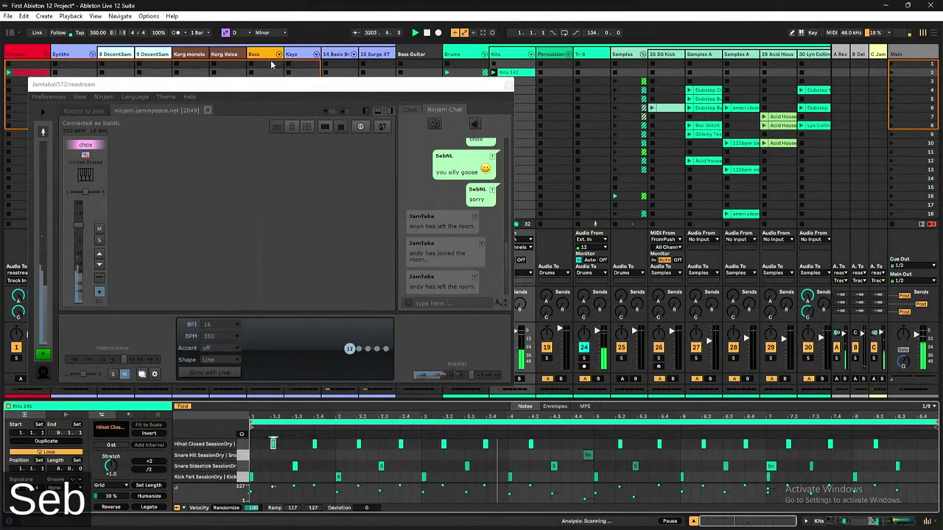
- Reopen the Kits 141 clip's notes and move the Jamtaba window lower to uncover the clip slots
click(339, 62)
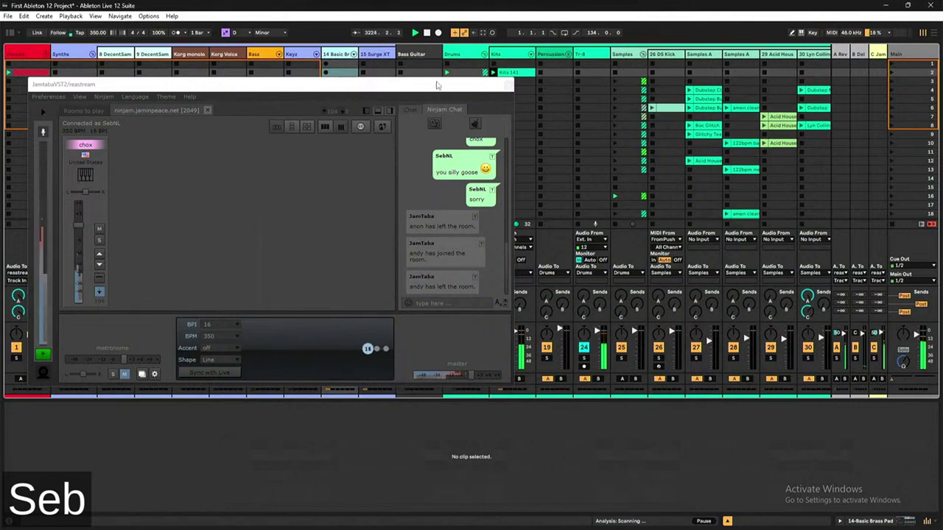
double_click(518, 77)
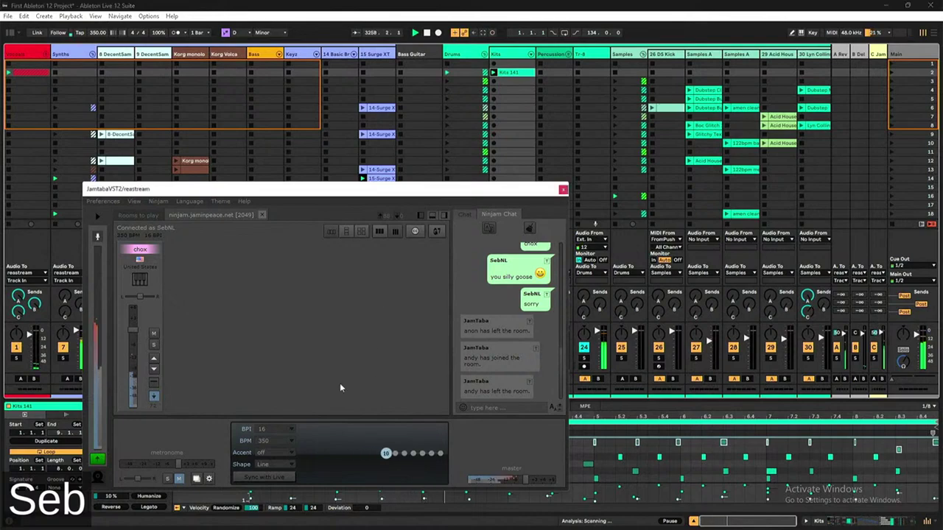
drag(311, 189, 507, 246)
- Record brass pad clips in the 14-Basic Brass Pad track's scene 15 and scene 13 slots
click(335, 187)
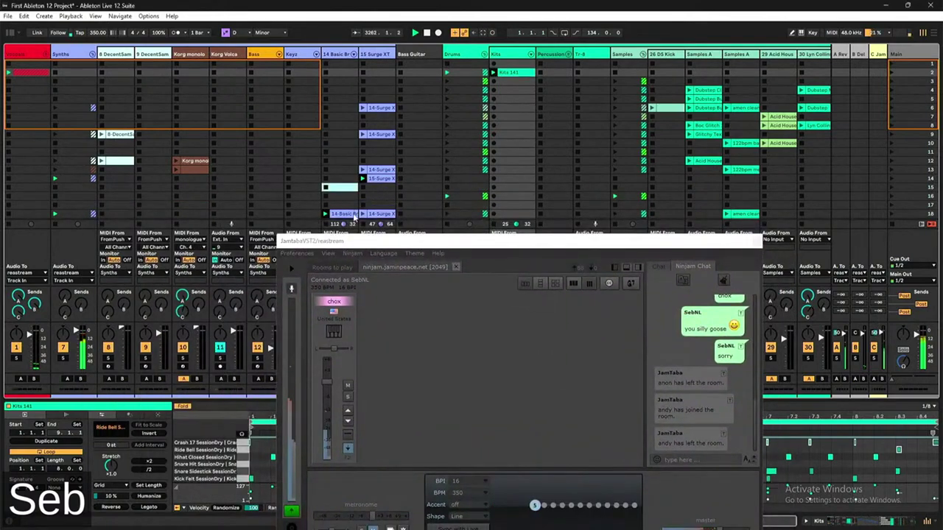
key(Return)
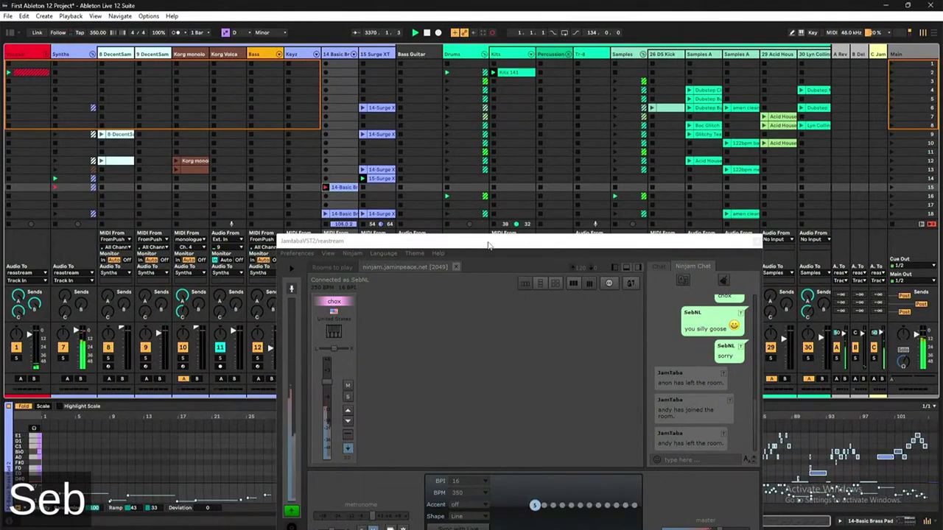
click(334, 169)
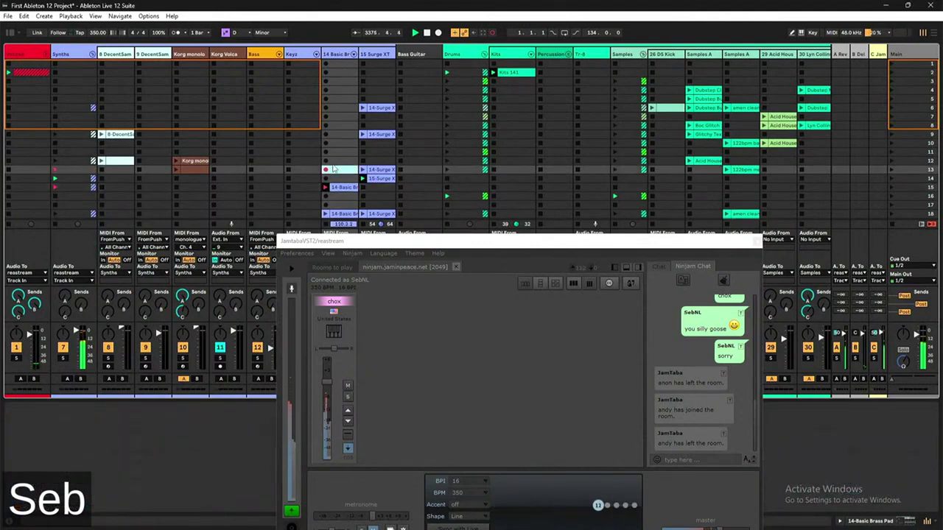
double_click(333, 169)
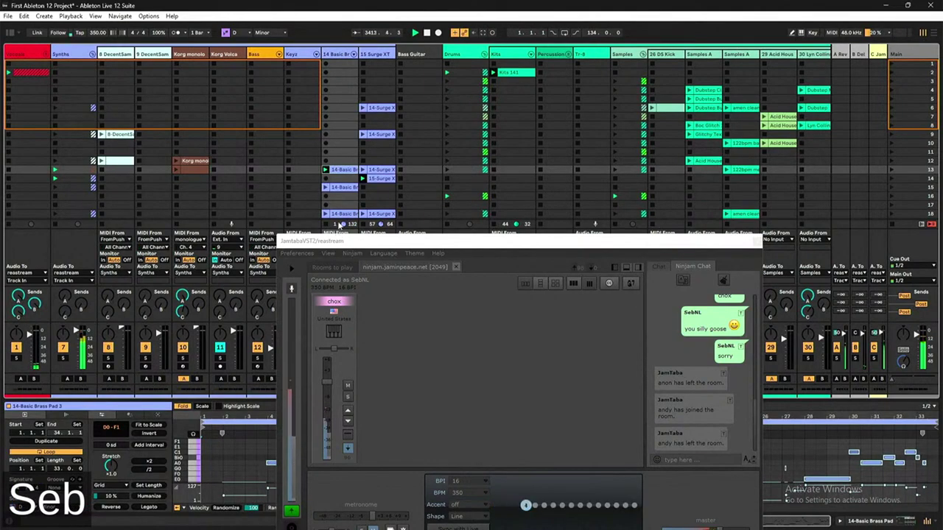
- Move the Jamtaba window clear of the brass pad track and delete that track's scene 13 clip
drag(355, 243, 453, 121)
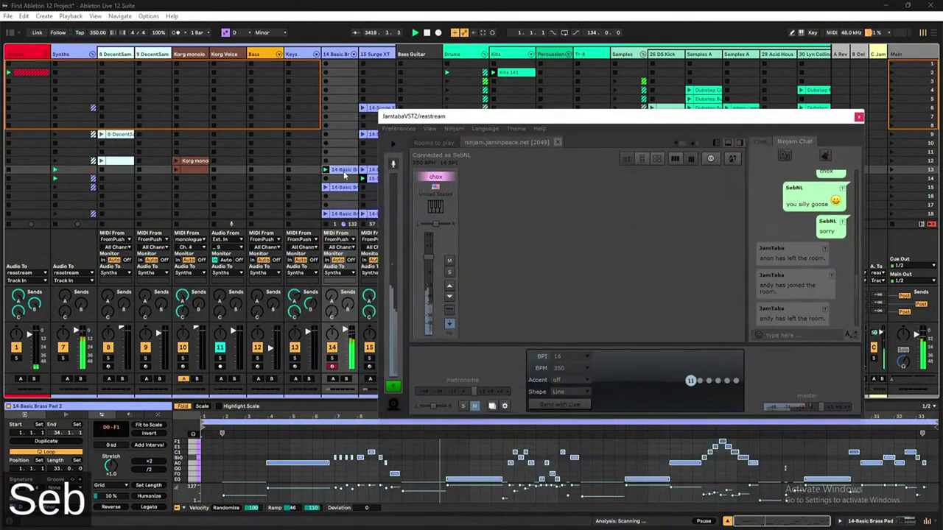
click(344, 175)
key(Delete)
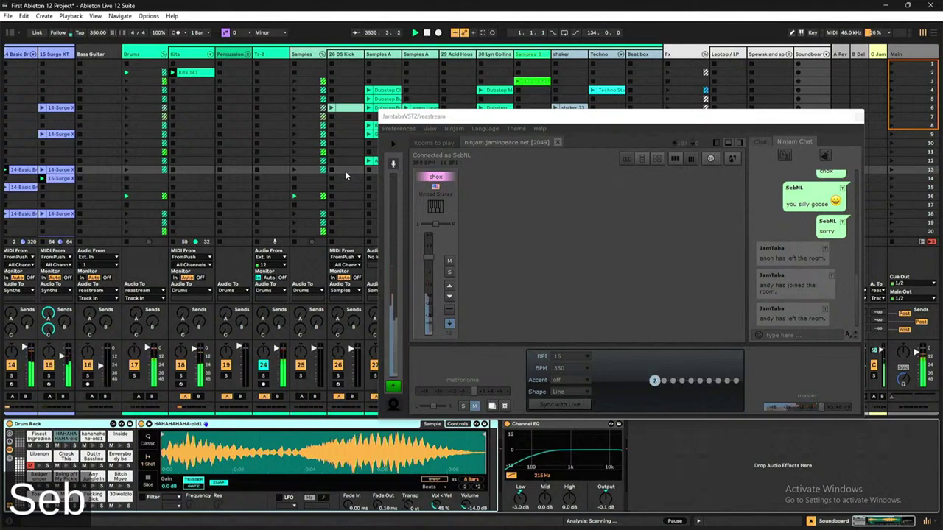
click(29, 170)
click(31, 195)
- Launch the brass pad track's scene 15 clip, followed by its scene 18 clip
click(7, 187)
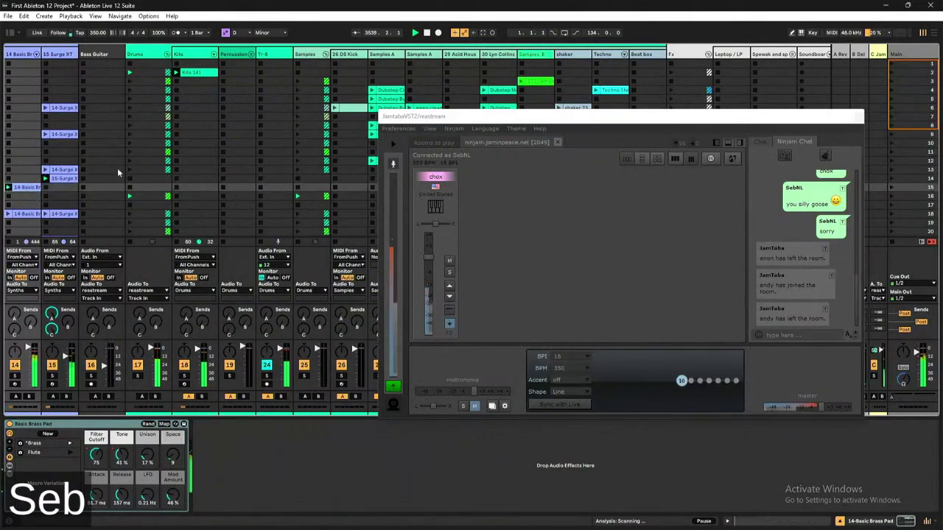
scroll(108, 156, down, 3)
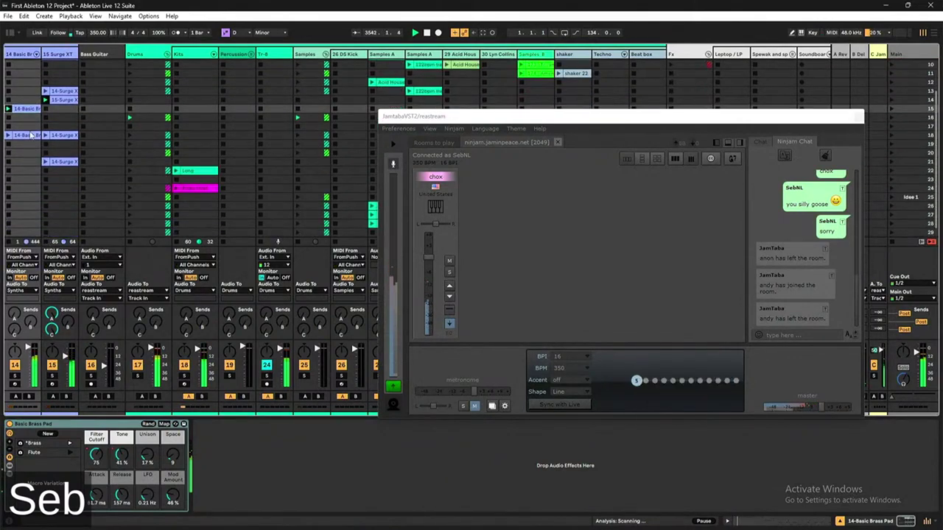
click(31, 135)
click(24, 143)
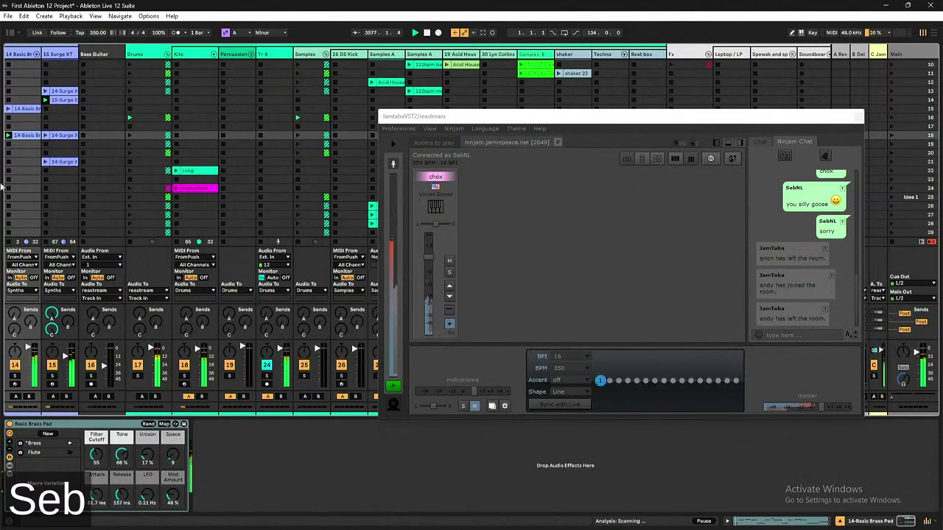
- Select the 15-Surge XT track's empty slot in scene 28 and move the Jamtaba window slightly lower
click(57, 223)
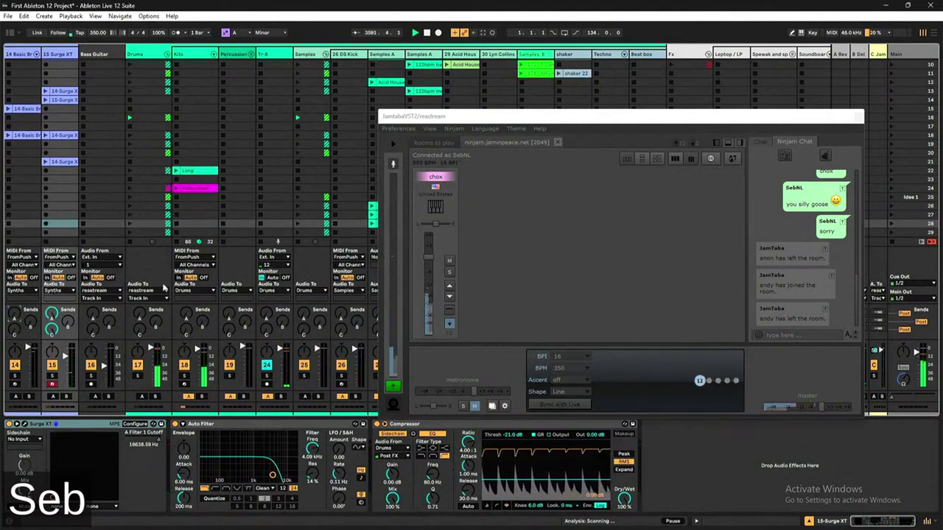
click(542, 224)
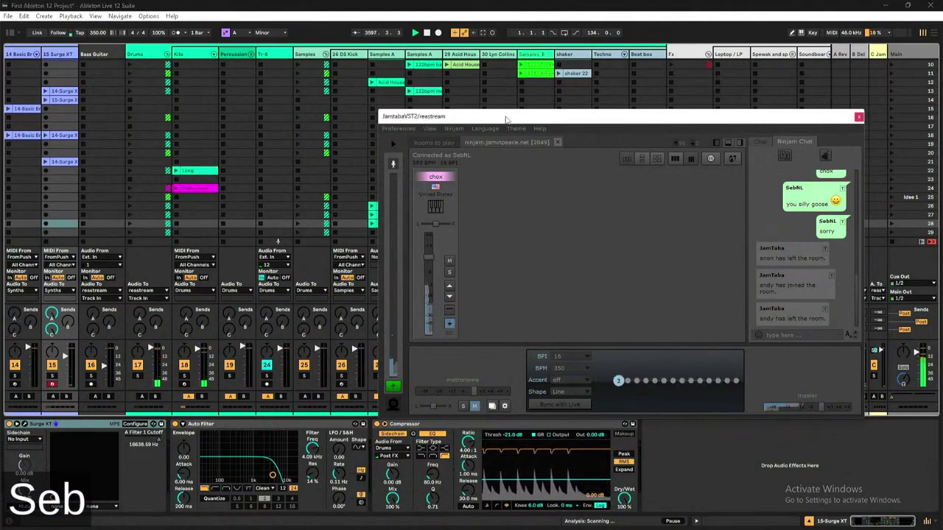
drag(495, 116, 439, 137)
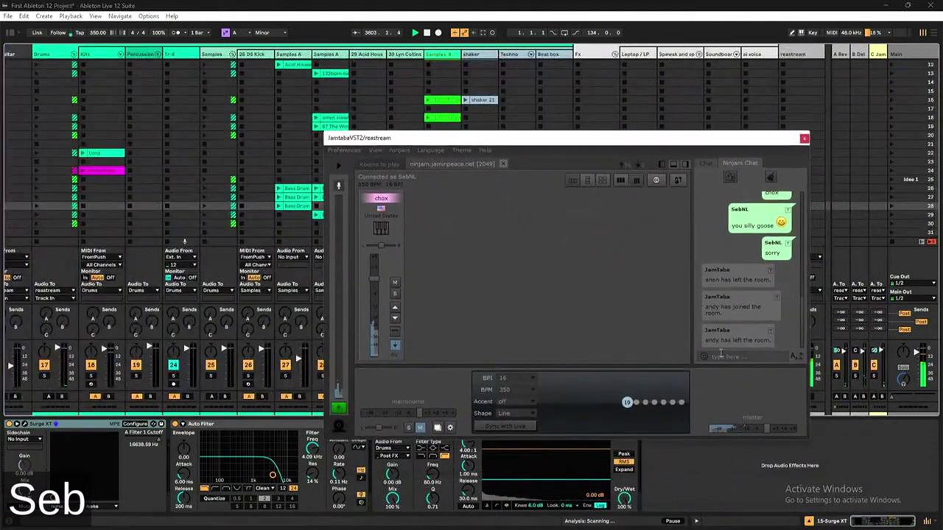
- Launch and stop the Glitchy Texture clip in scene 9 of the first Samples A track
scroll(298, 89, up, 3)
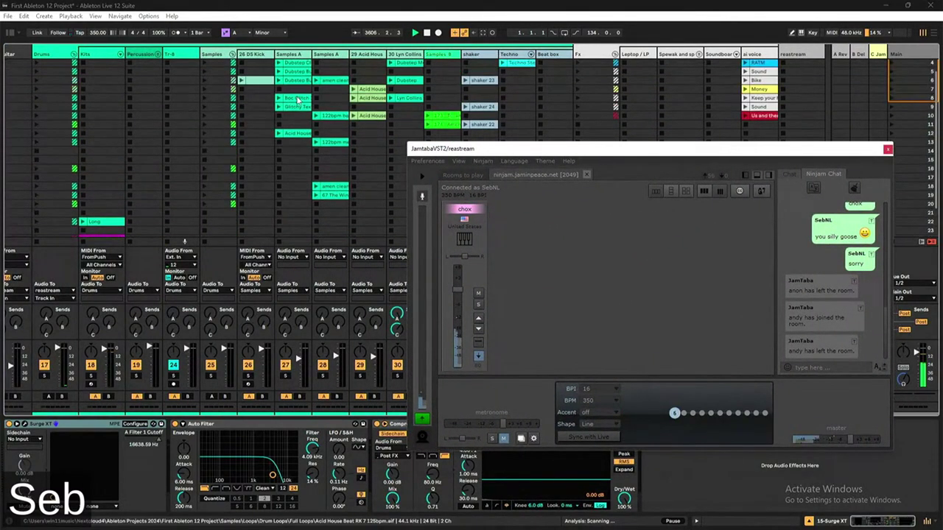
scroll(304, 110, up, 2)
click(299, 126)
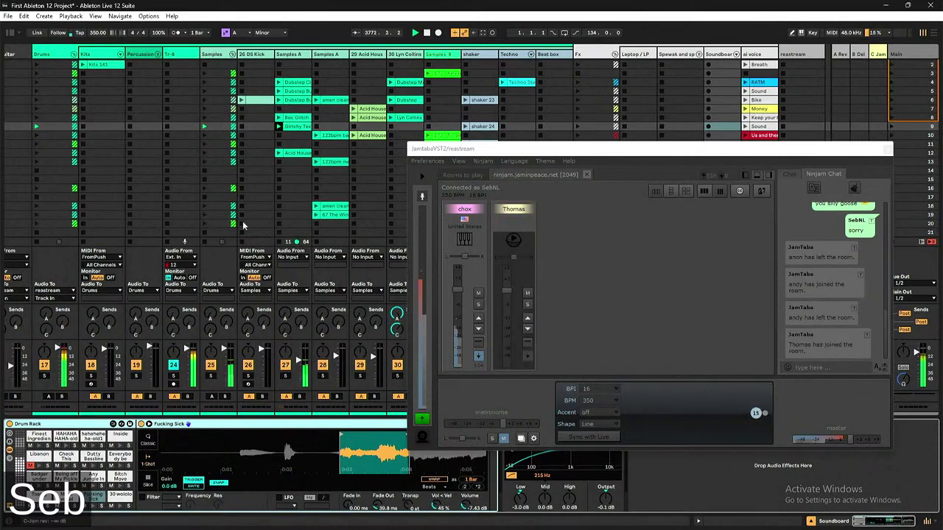
click(341, 142)
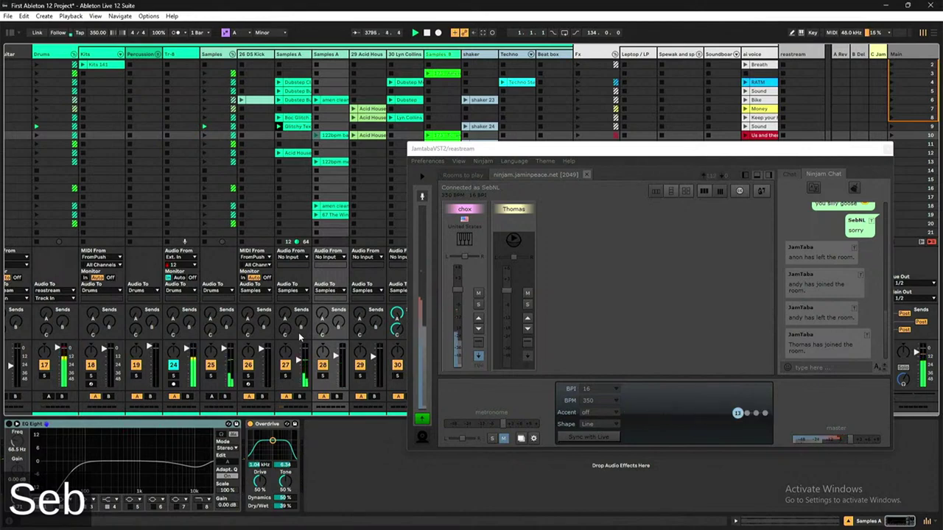
click(202, 127)
- Record a new drum clip in the Kits track's scene 5 slot
scroll(200, 130, left, 5)
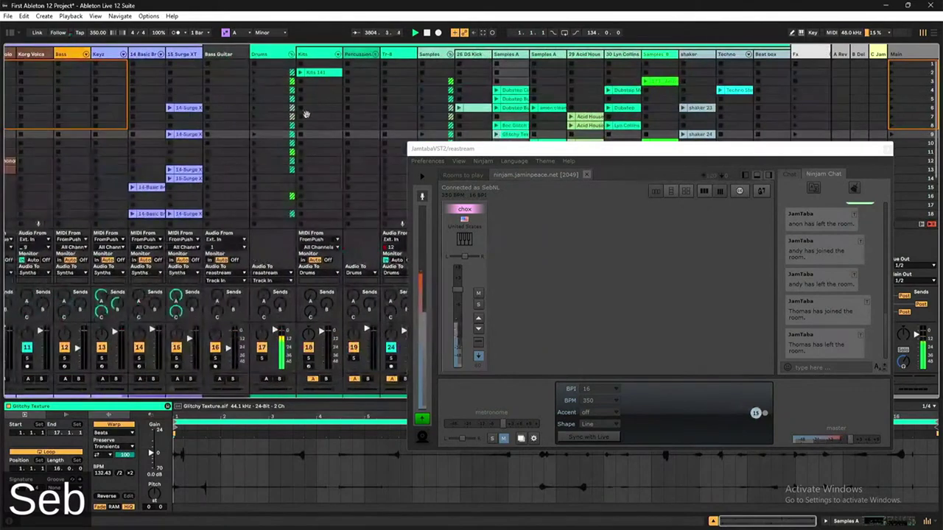
click(319, 99)
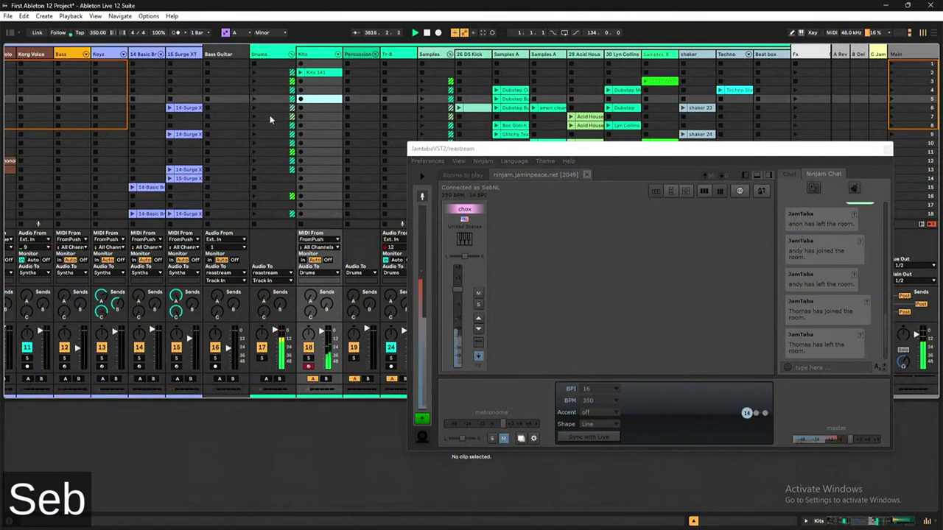
key(ctrl+shift+c)
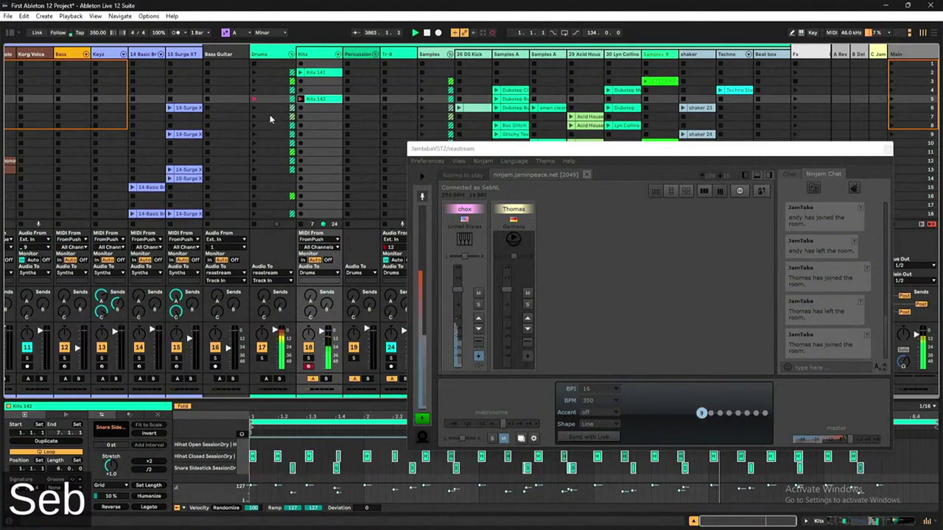
- Move the Snare Sidestick note near beat 3.4 slightly earlier in the Kits 142 clip
click(328, 458)
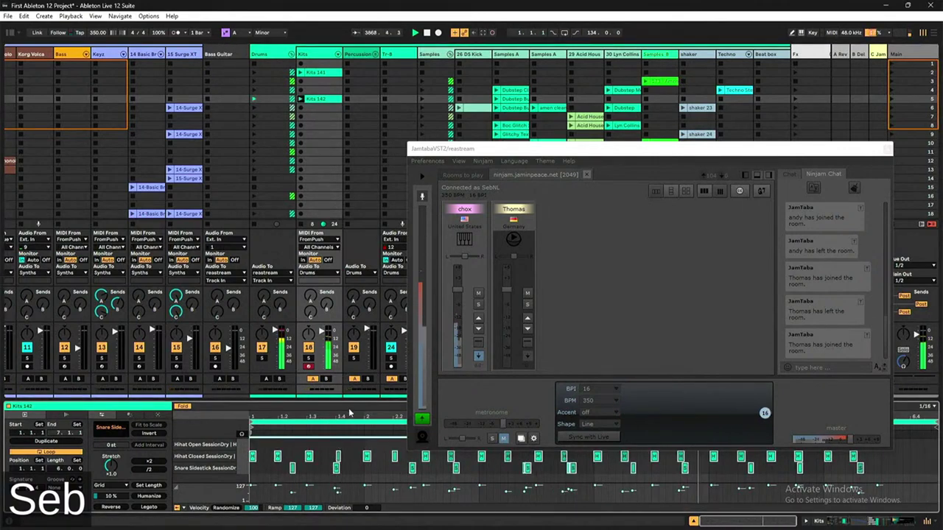
click(358, 452)
click(560, 475)
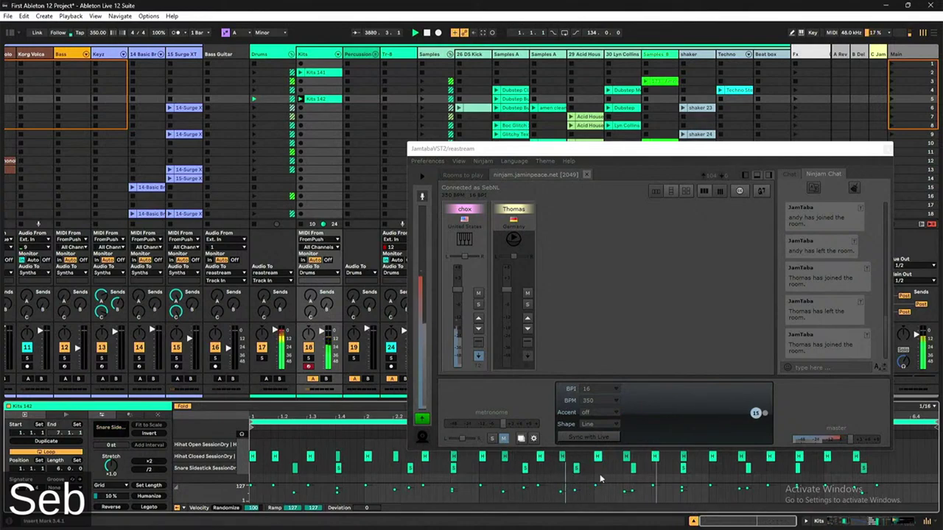
click(569, 470)
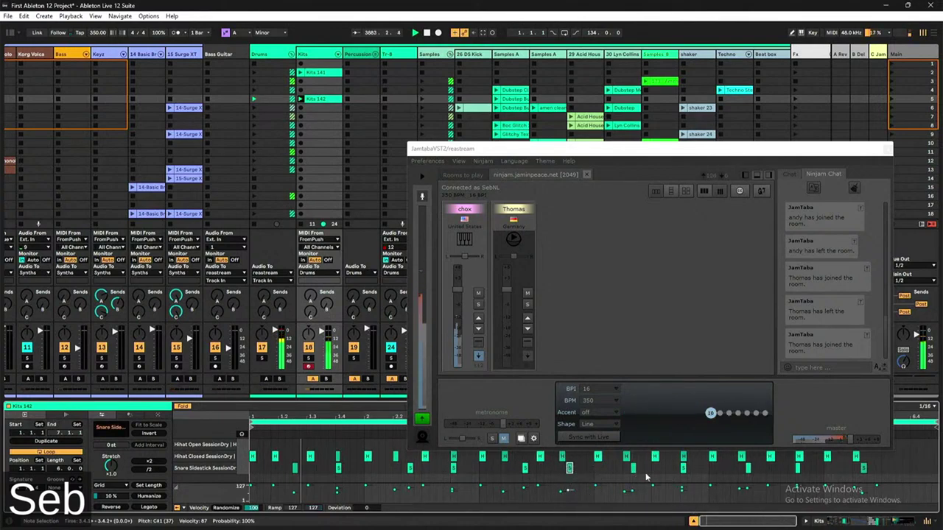
- Move the Jamtaba window up to clear the clip editor and change the clip's final open hi-hat note to a closed hi-hat
drag(533, 144, 470, 66)
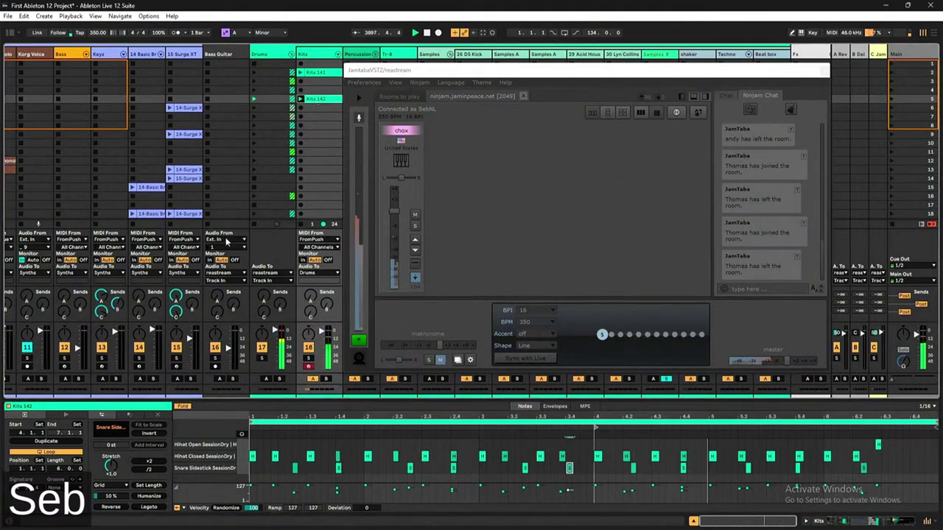
click(731, 441)
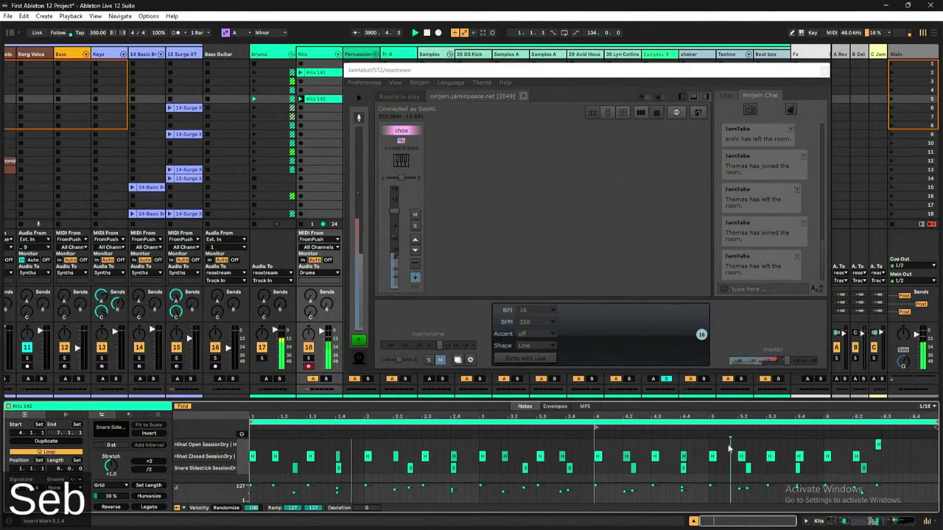
click(549, 447)
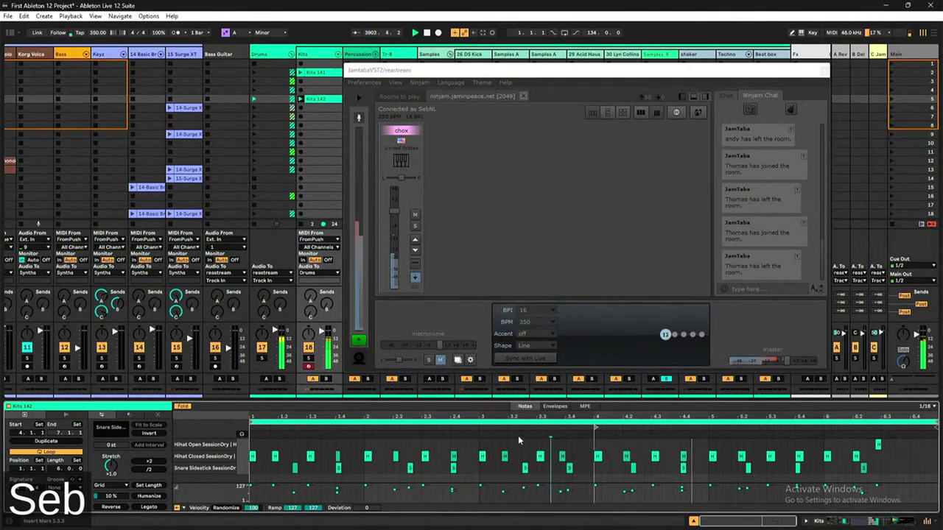
click(516, 437)
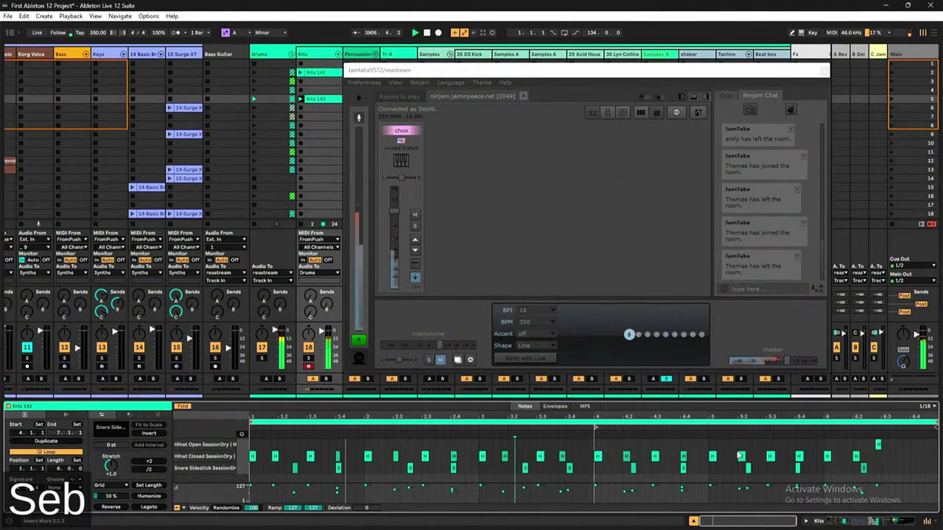
click(878, 444)
key(Down)
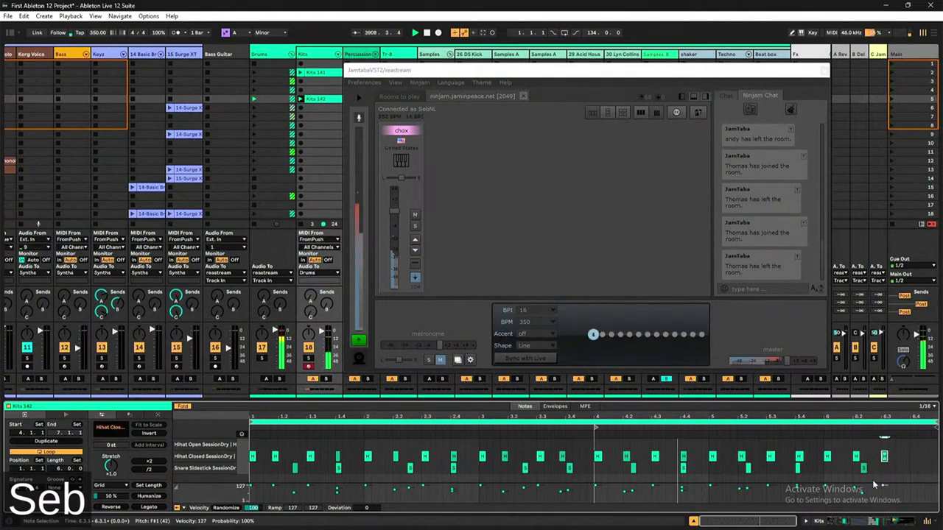
- Delete all Ride Mid notes from the Kits 142 clip
click(291, 468)
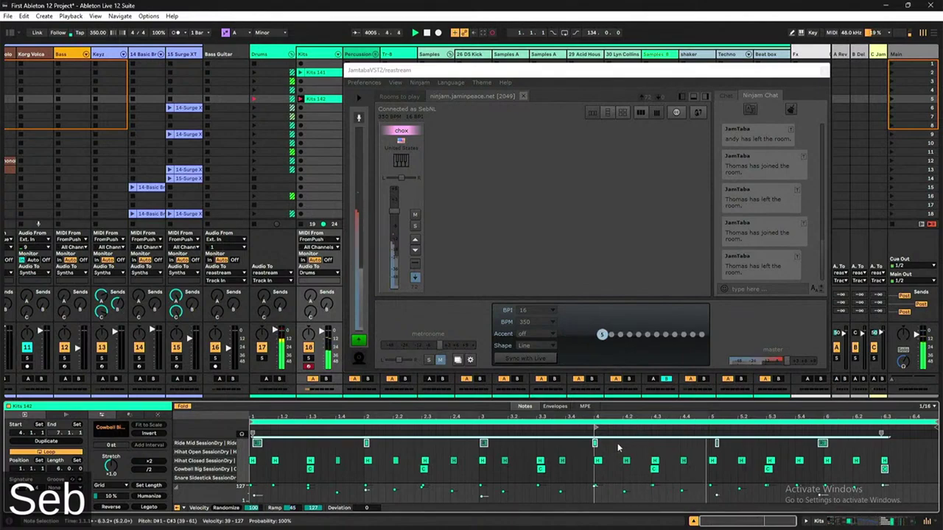
click(207, 441)
key(Delete)
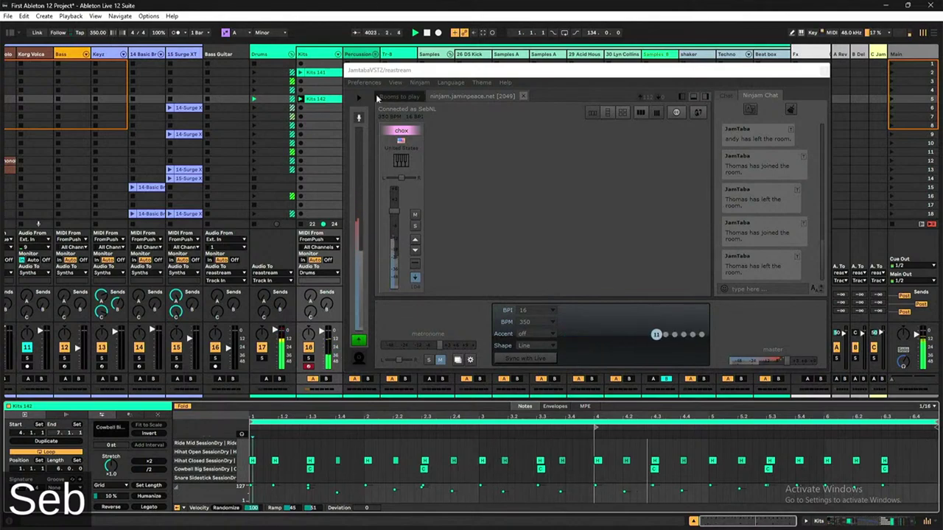
- Move the Jamtaba window down to uncover the upper clip slots and select the Ride Mid note just before beat 6.2 in Kits 142
drag(370, 70, 391, 131)
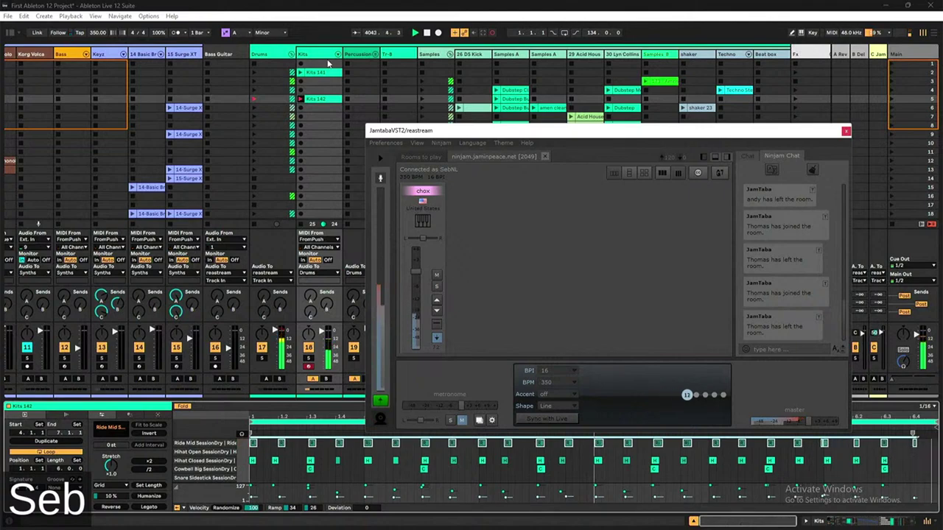
click(822, 443)
click(816, 447)
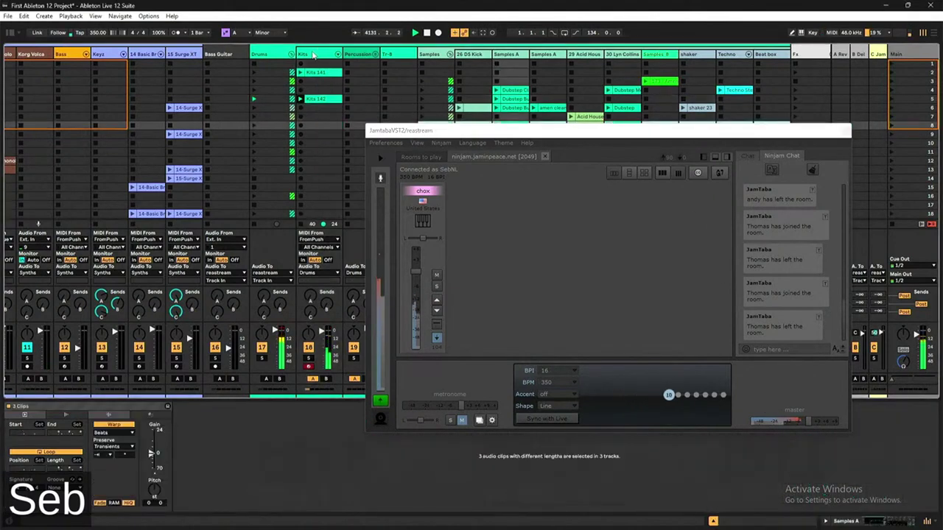
- Lower the Jamtaba window further and delete the Kits track's clips in scenes 1 to 11, leaving its scene 7 slot selected
click(340, 368)
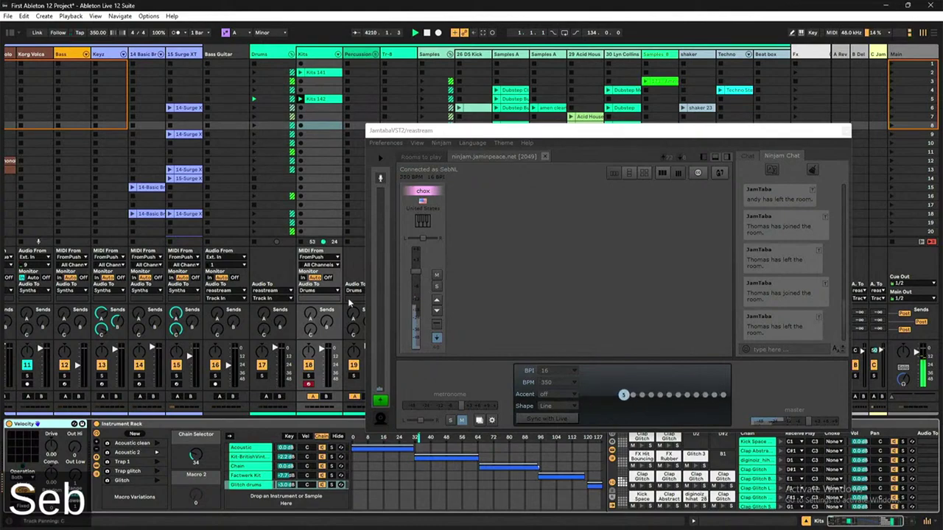
drag(440, 139, 501, 269)
drag(310, 146, 343, 64)
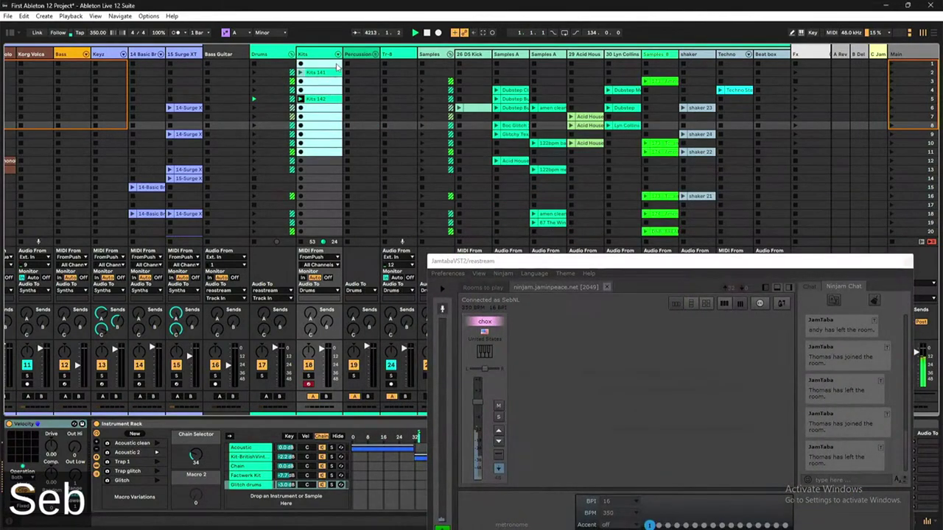
click(327, 118)
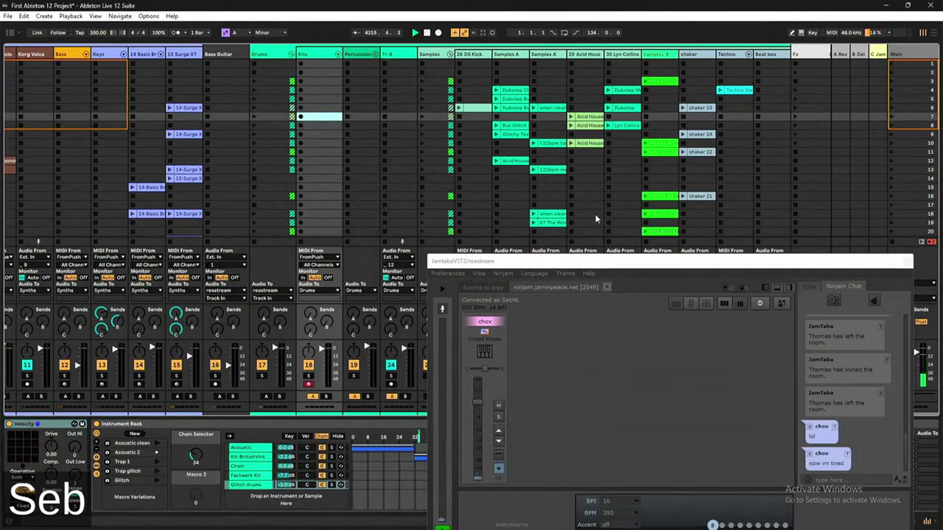
- Send the message "hahahahha" in the Ninjam chat
click(840, 480)
text(hahahahha)
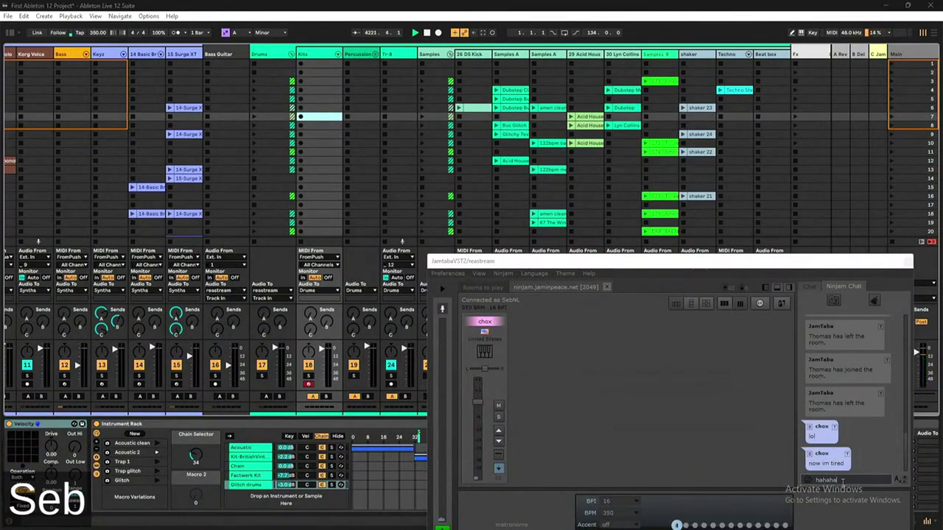
key(Return)
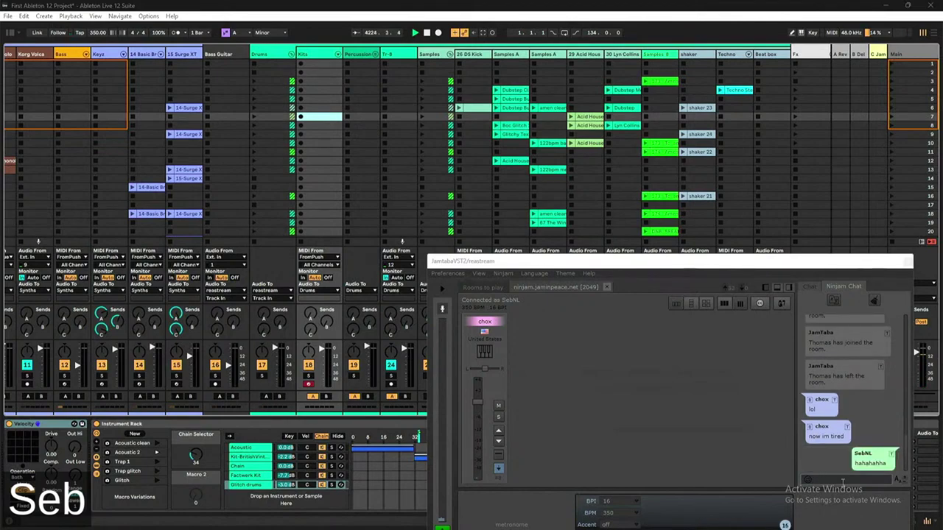